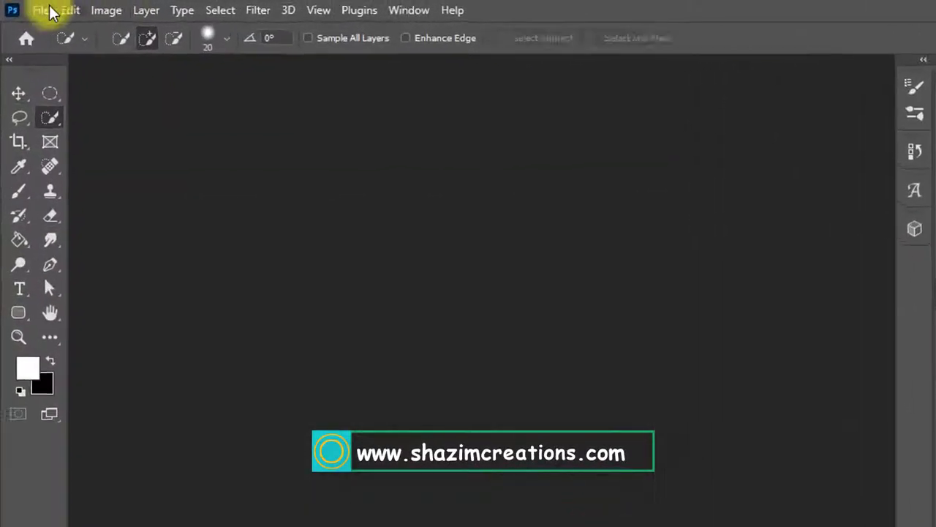
- Open the portrait photo and 1390896.jpg together from Desktop > Chalk Effects in Photoshop
left_click(30, 7)
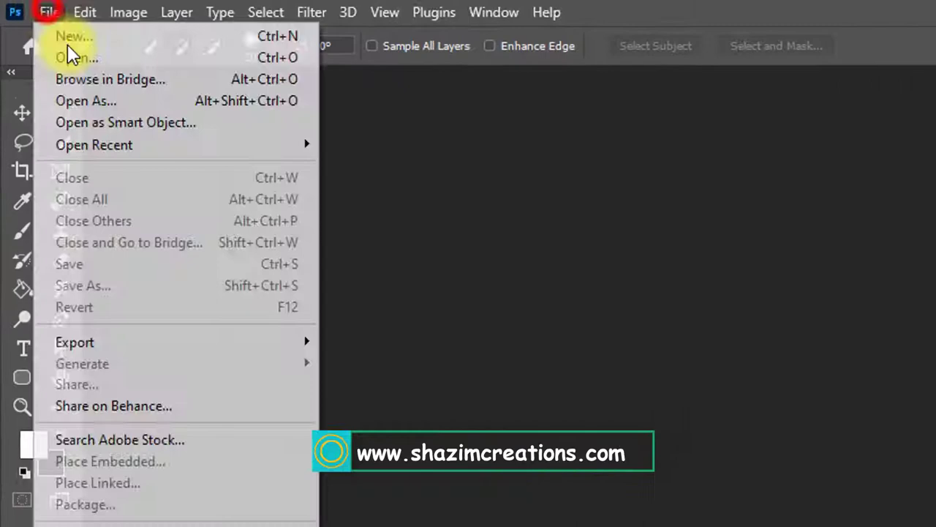
left_click(88, 57)
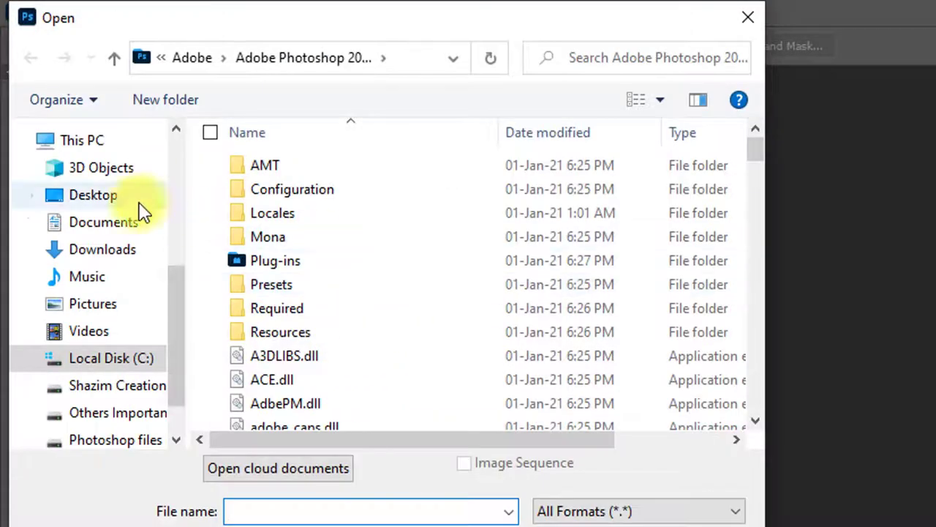
left_click(119, 196)
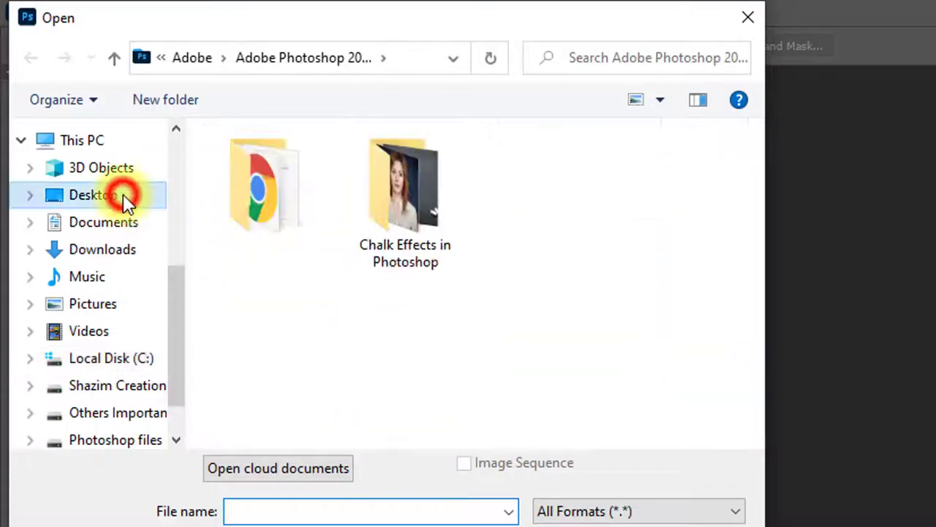
left_click(422, 182)
double_click(423, 187)
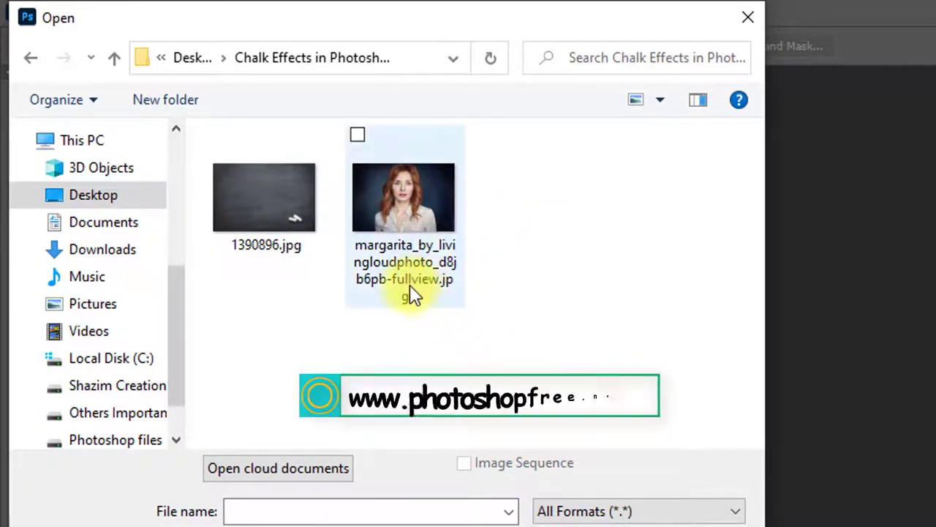
left_click(417, 205)
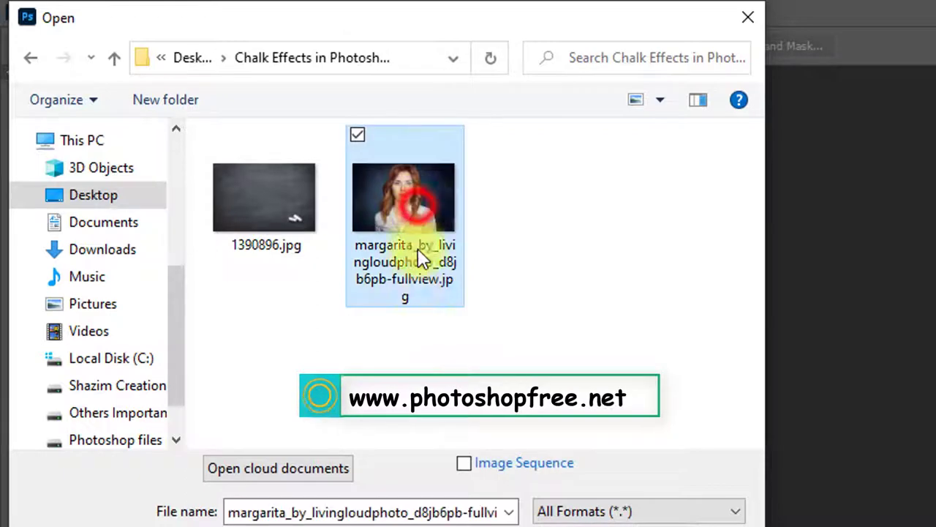
left_click(255, 223)
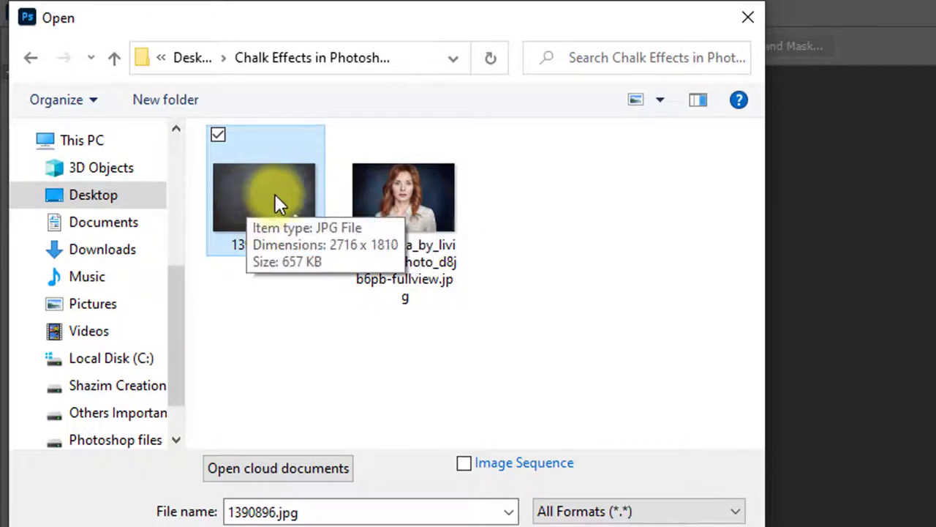
mouse_move(404, 216)
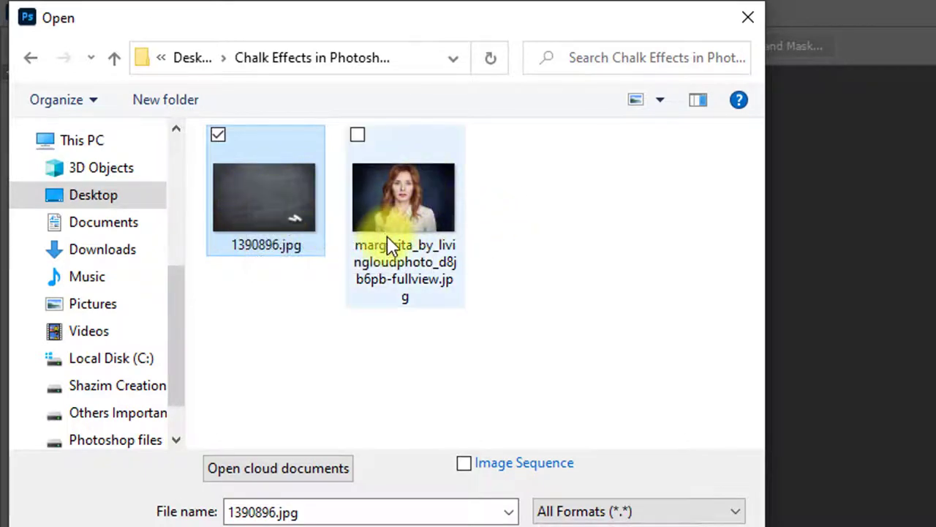
left_click(397, 194, "ctrl")
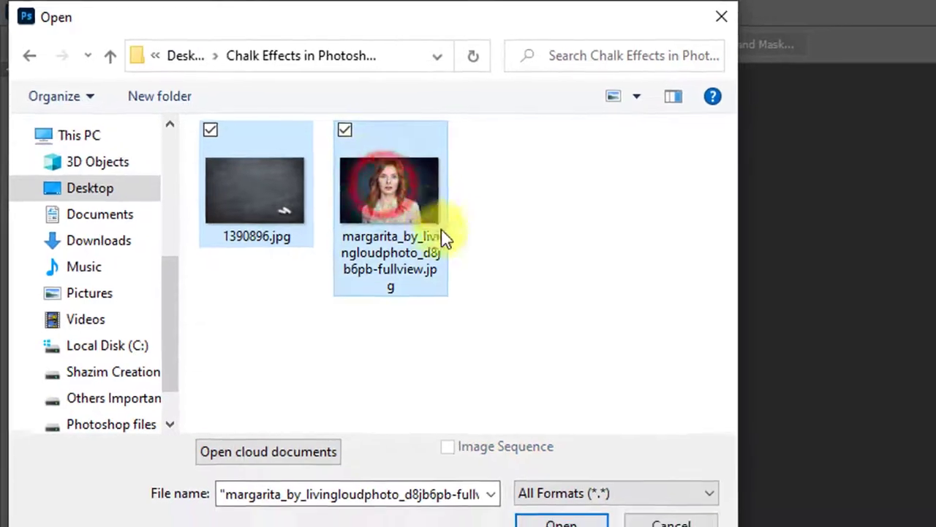
left_click(558, 521)
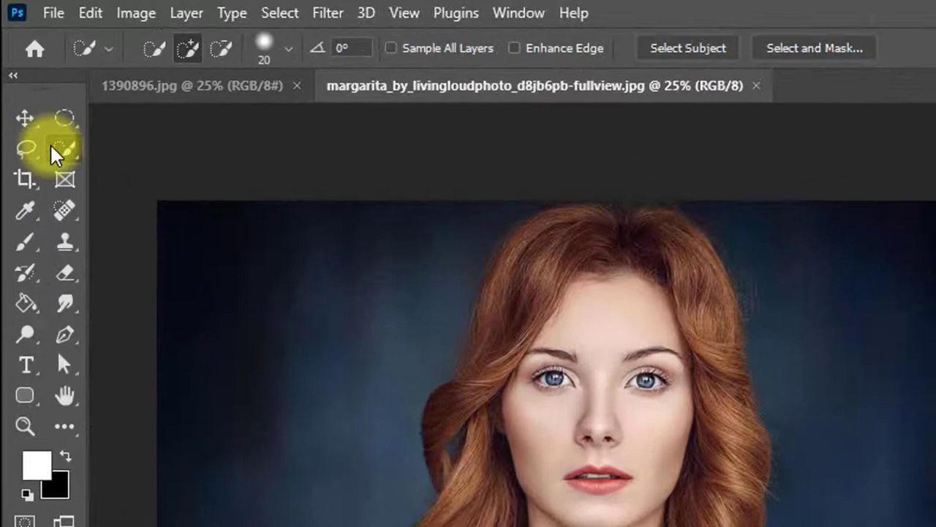
- Brush a Quick Selection over the woman's top and left hair
right_click(57, 155)
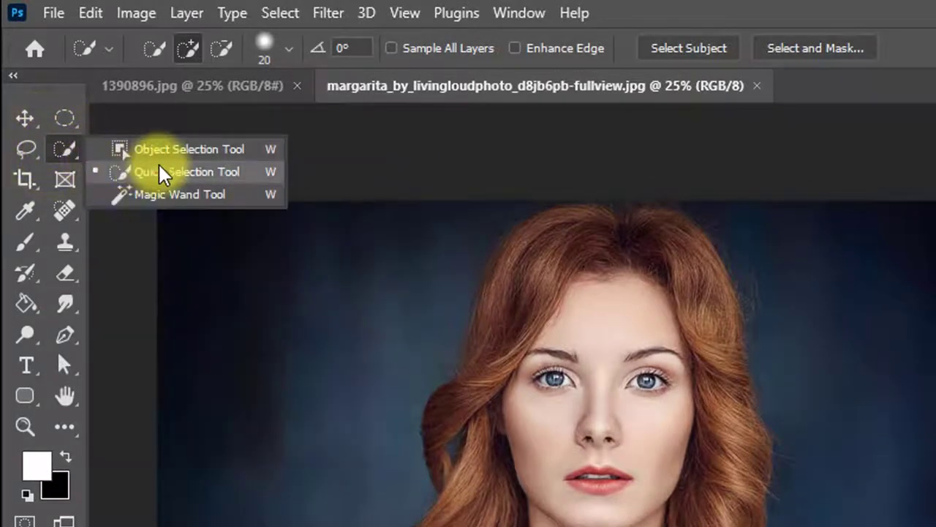
left_click(161, 173)
left_click_drag(502, 242, 668, 259)
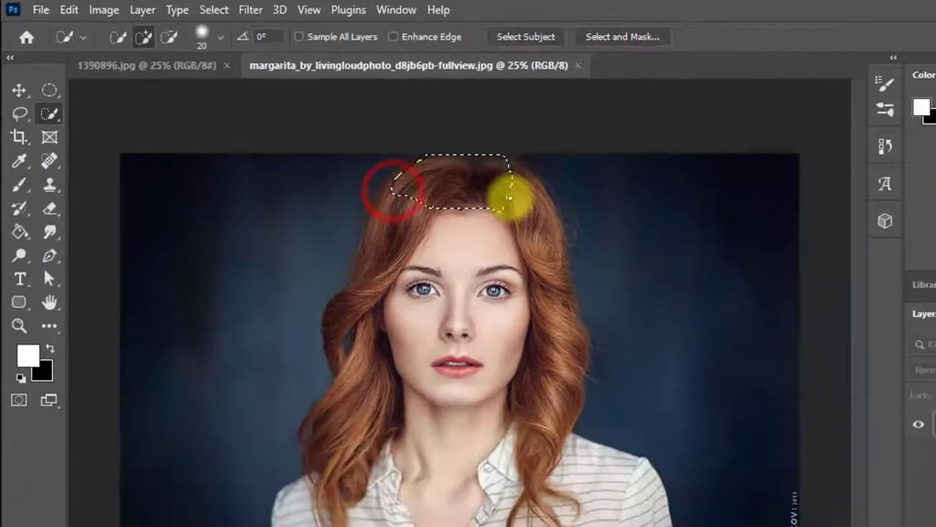
mouse_move(508, 198)
left_mouse_down()
mouse_move(491, 429)
mouse_move(216, 450)
left_mouse_up()
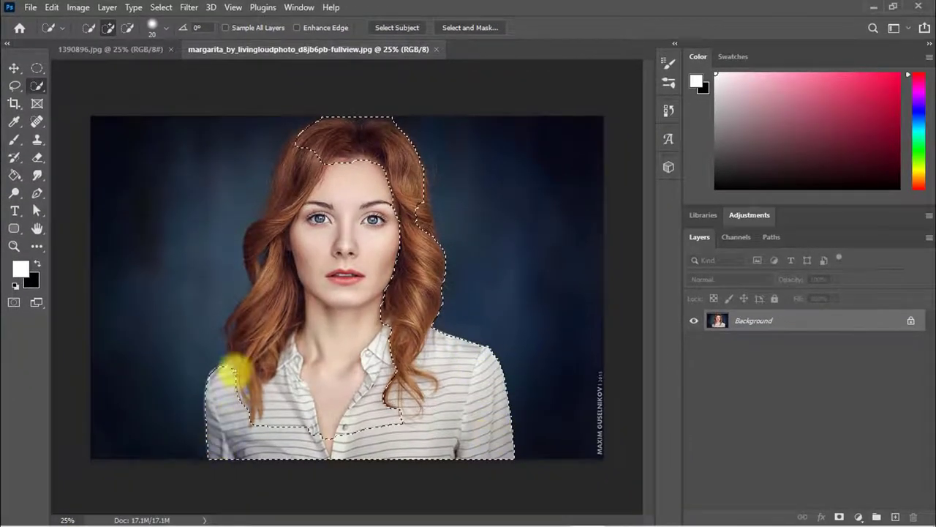
left_click_drag(228, 373, 268, 276)
left_click_drag(285, 203, 301, 145)
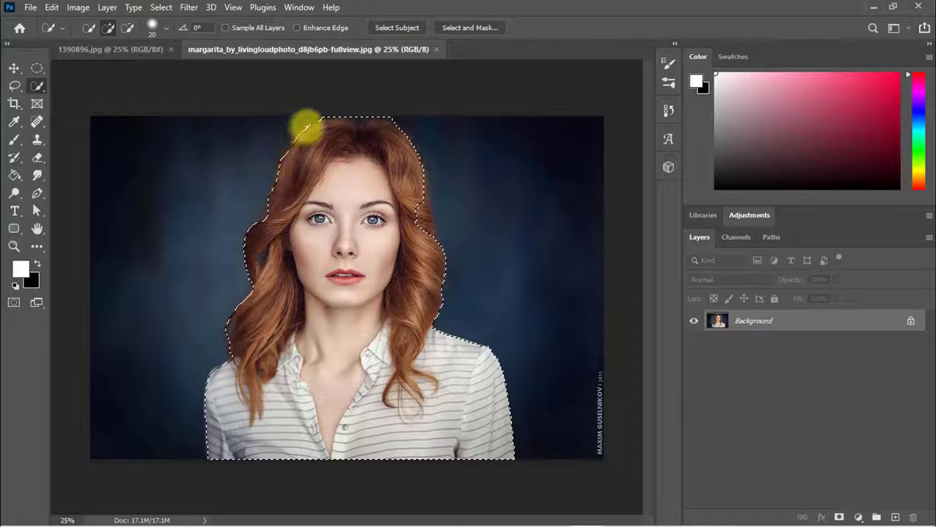
left_click_drag(292, 136, 231, 114)
- Subtract the dark background notches from the top edge of the hair
key("alt")
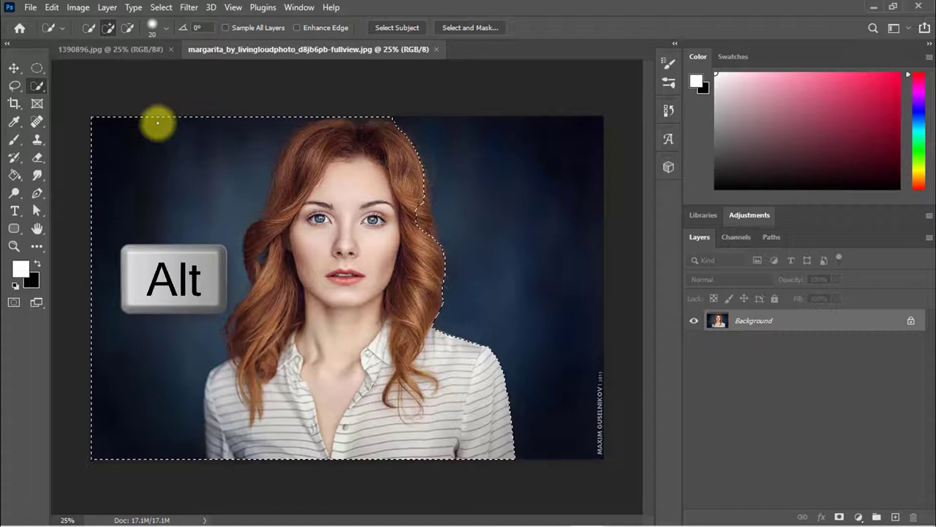
mouse_move(262, 109)
left_mouse_down()
mouse_move(242, 184)
mouse_move(238, 269)
left_mouse_up()
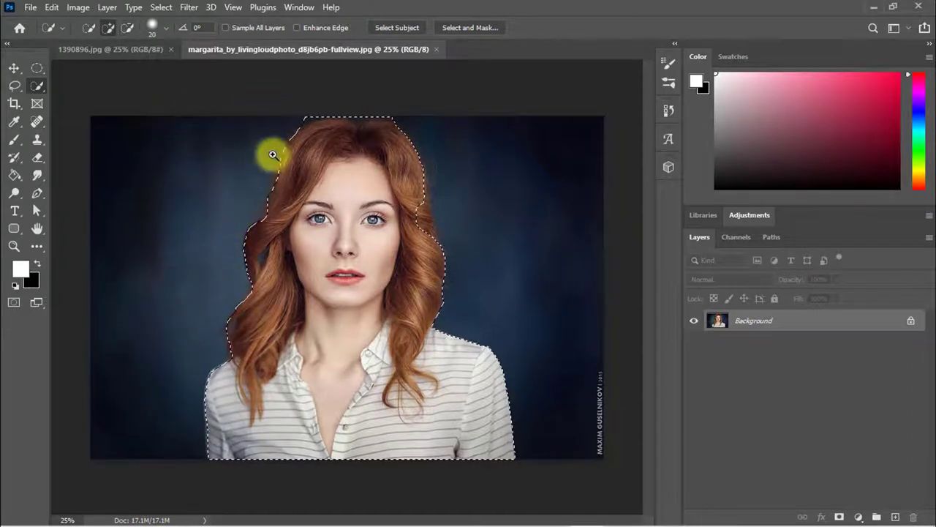
left_click_drag(273, 154, 342, 97)
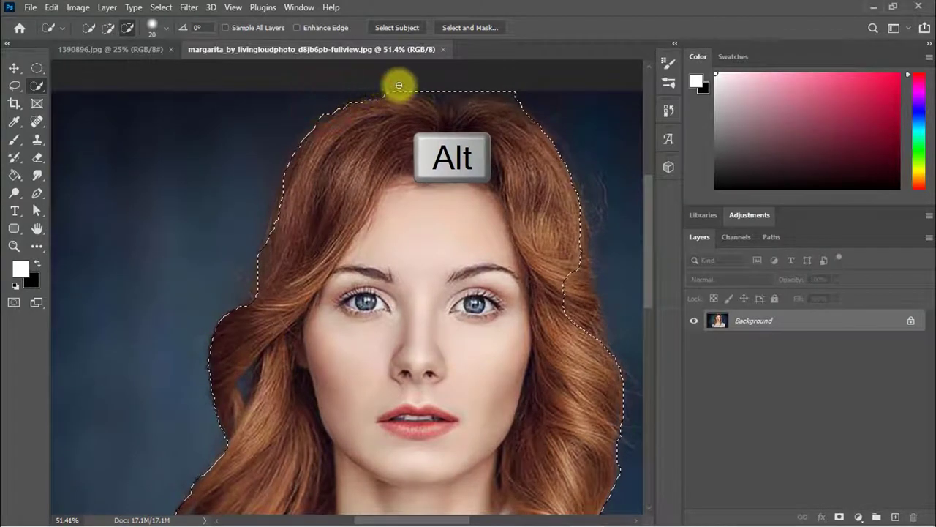
left_click_drag(399, 85, 518, 94)
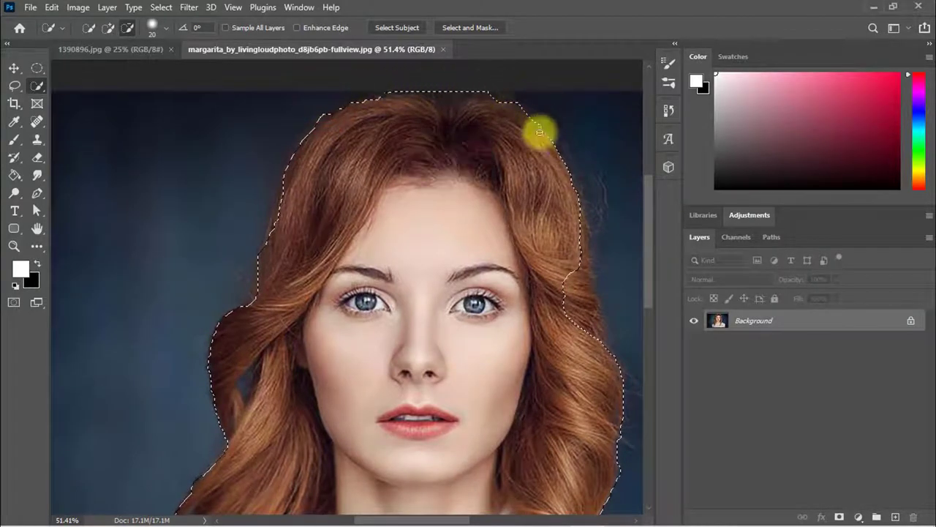
left_click_drag(529, 163, 418, 161)
- Add the missed right-side hair and check the shirt and whole figure are selected
key("shift")
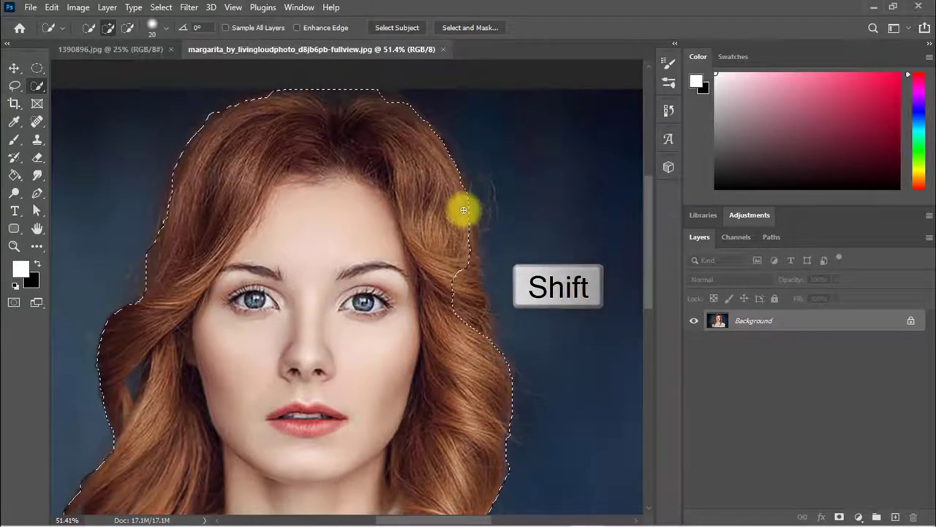
left_click_drag(463, 210, 475, 235)
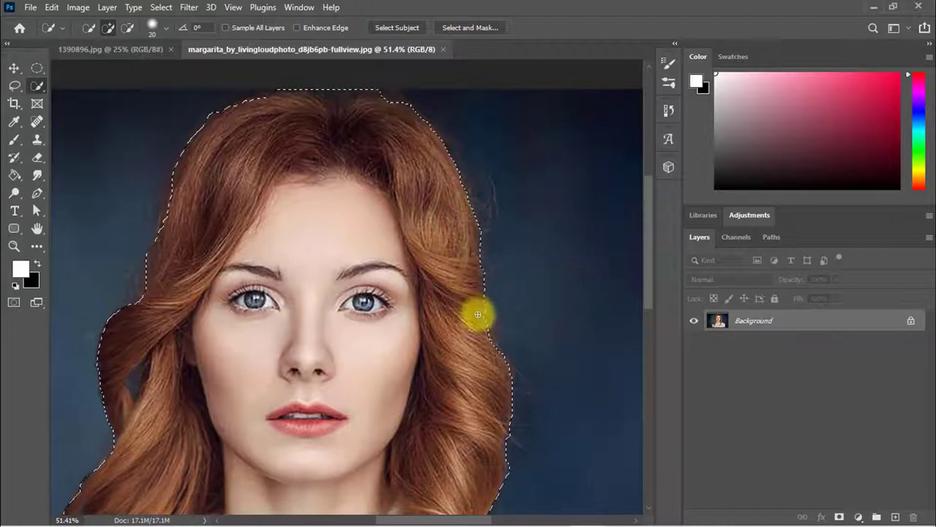
left_click_drag(490, 360, 438, 252)
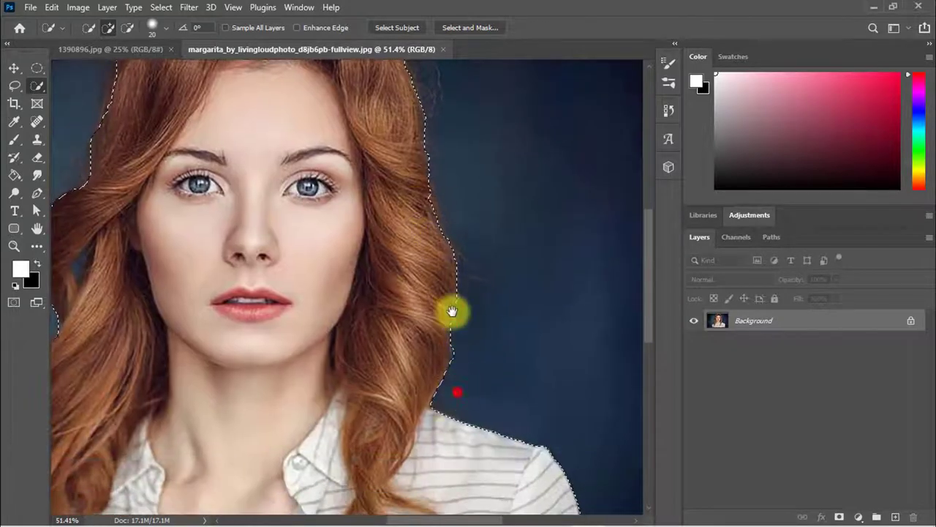
left_click_drag(456, 391, 454, 303)
mouse_move(498, 387)
left_mouse_down()
mouse_move(493, 286)
mouse_move(445, 314)
left_mouse_up()
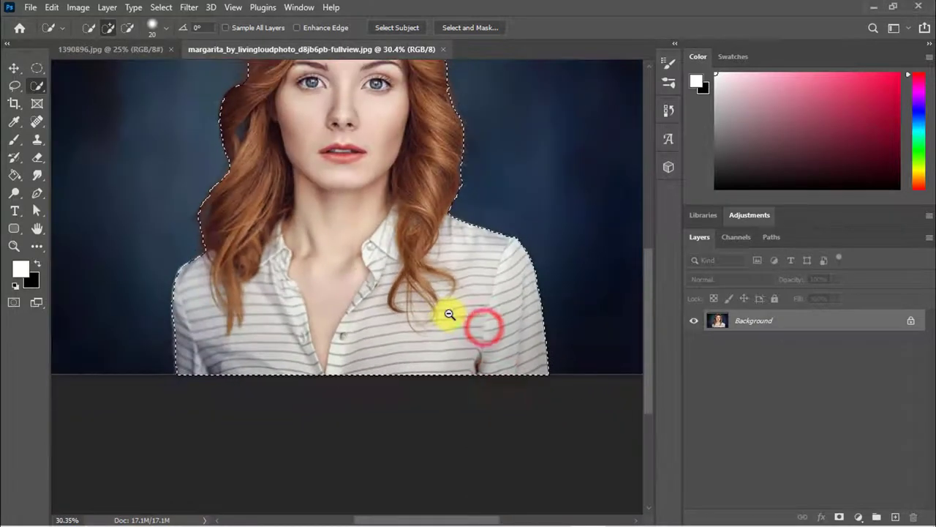
left_click_drag(376, 297, 364, 387)
left_click(376, 110)
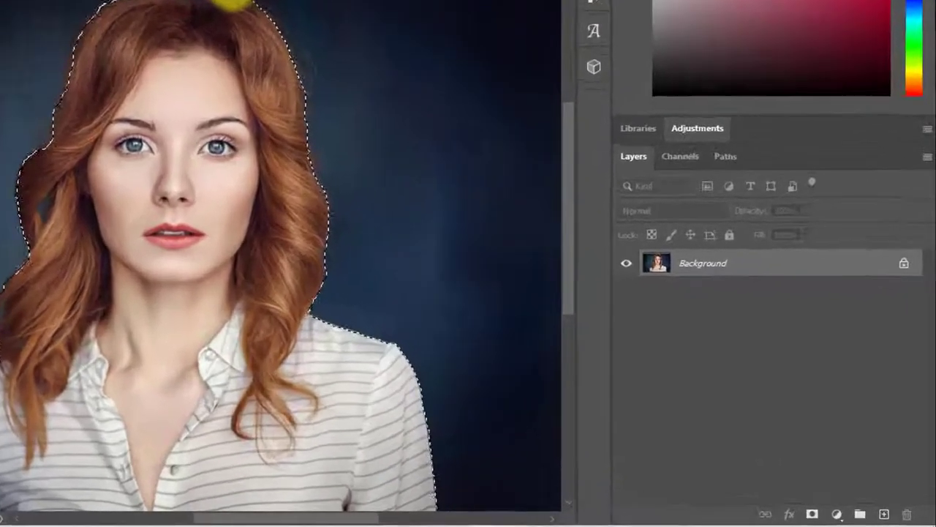
- Copy the woman to Layer 1, hide Background, and convert Layer 1 to a smart object
key("ctrl+j")
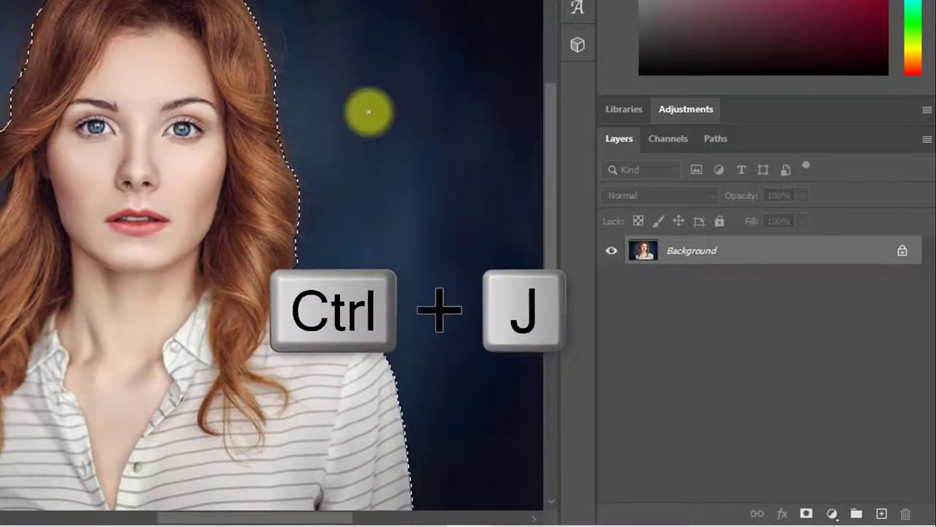
key("ctrl+j")
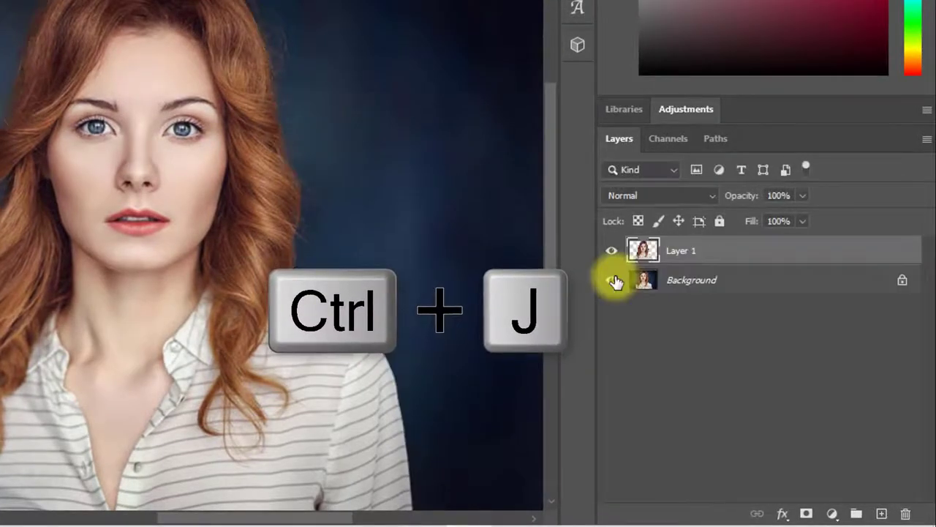
left_click(613, 280)
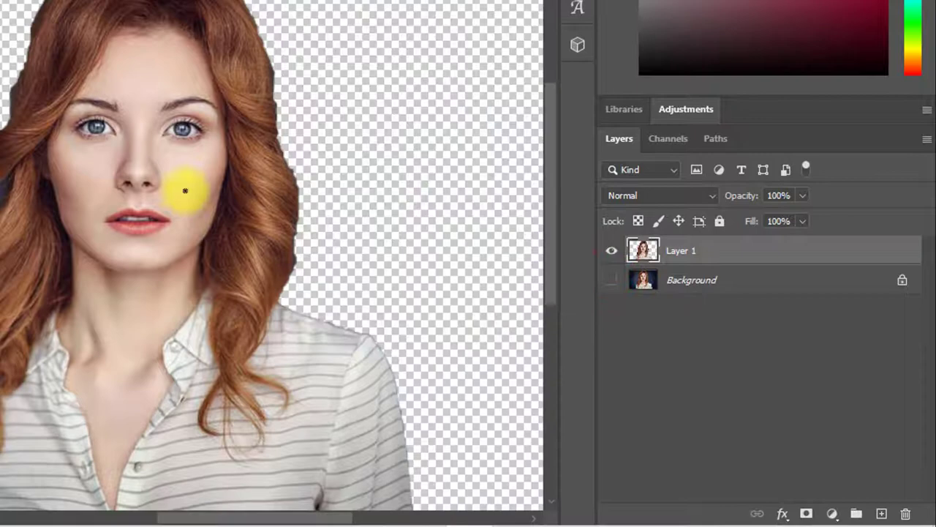
left_click(168, 165, "alt")
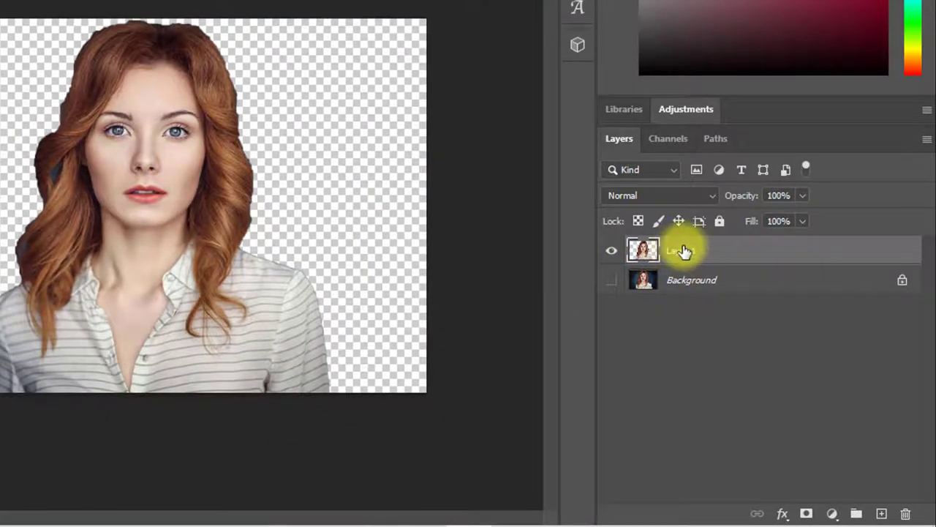
right_click(682, 251)
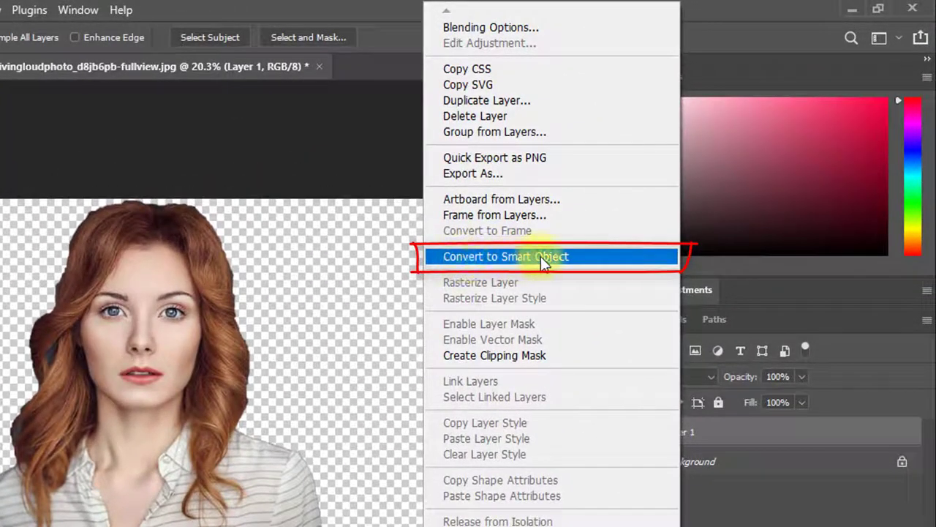
left_click(540, 256)
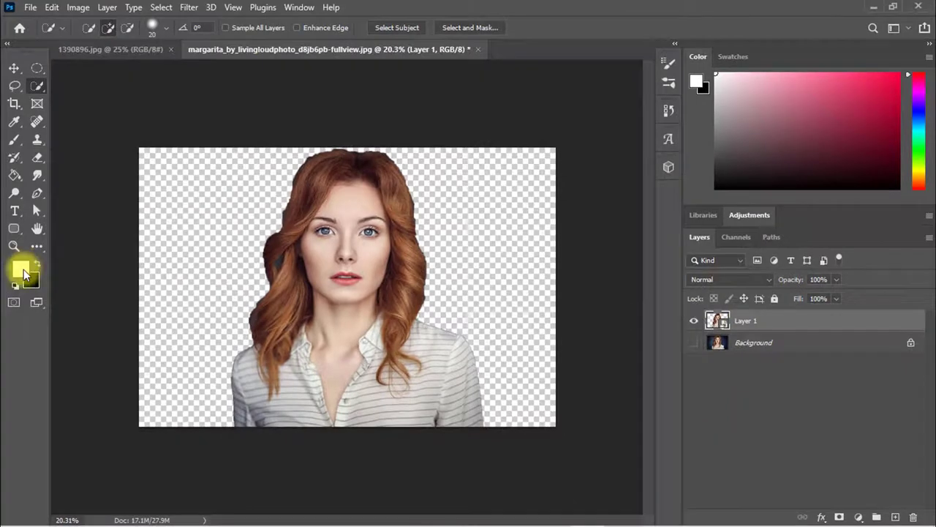
- Set foreground to ffffff and background to 000000 in the colour pickers
left_click(23, 270)
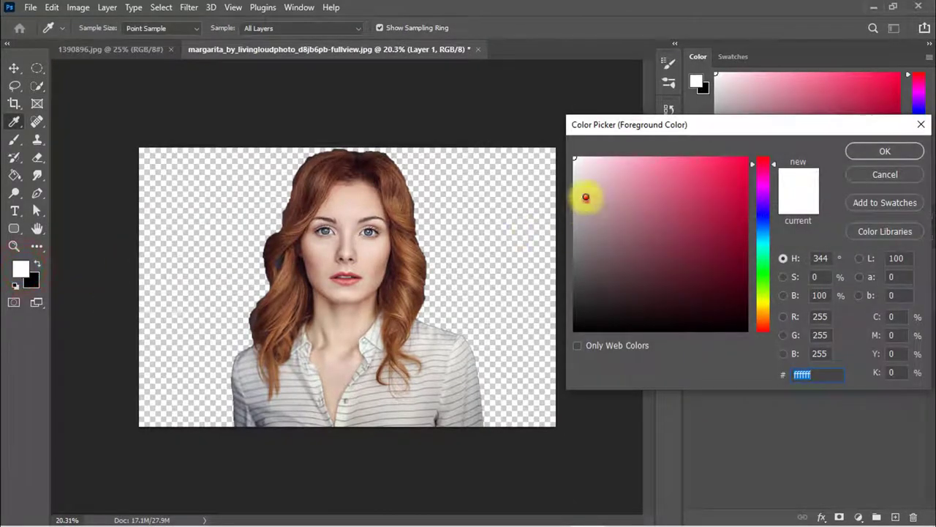
left_click(862, 153)
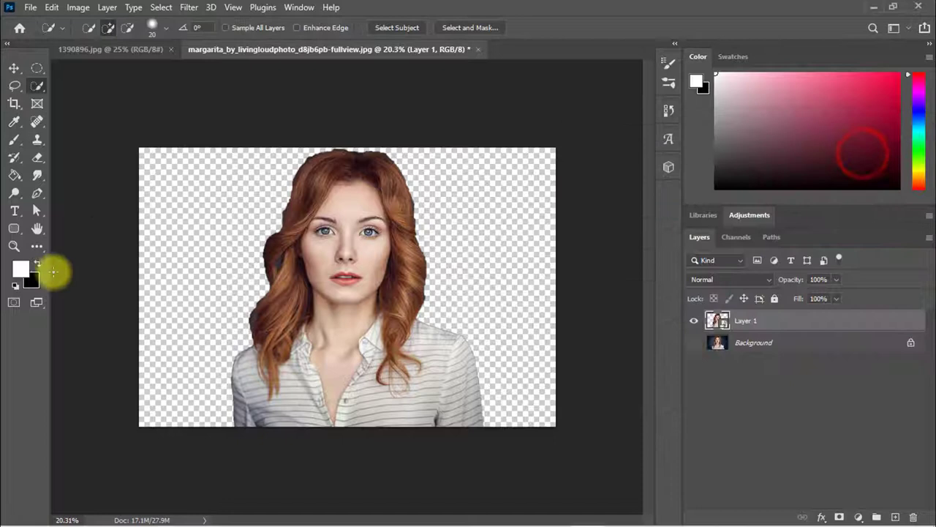
left_click(32, 282)
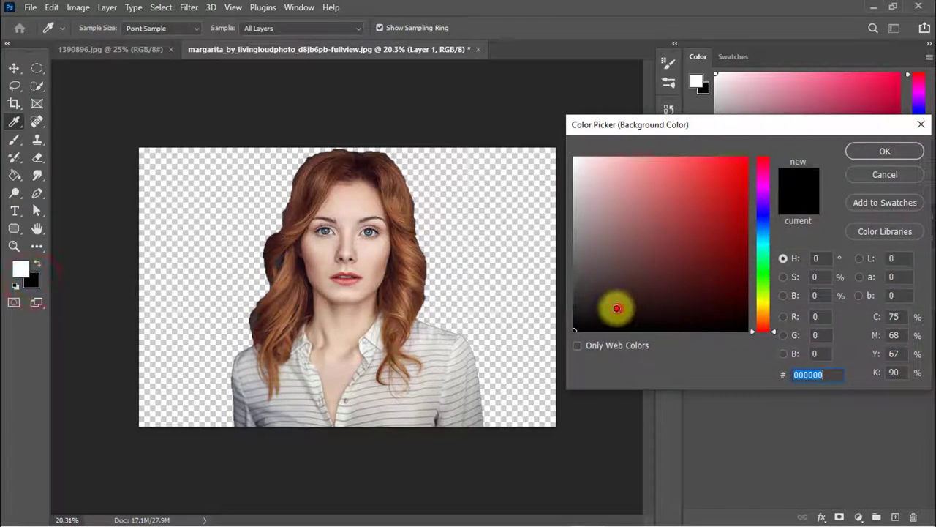
left_click(616, 308)
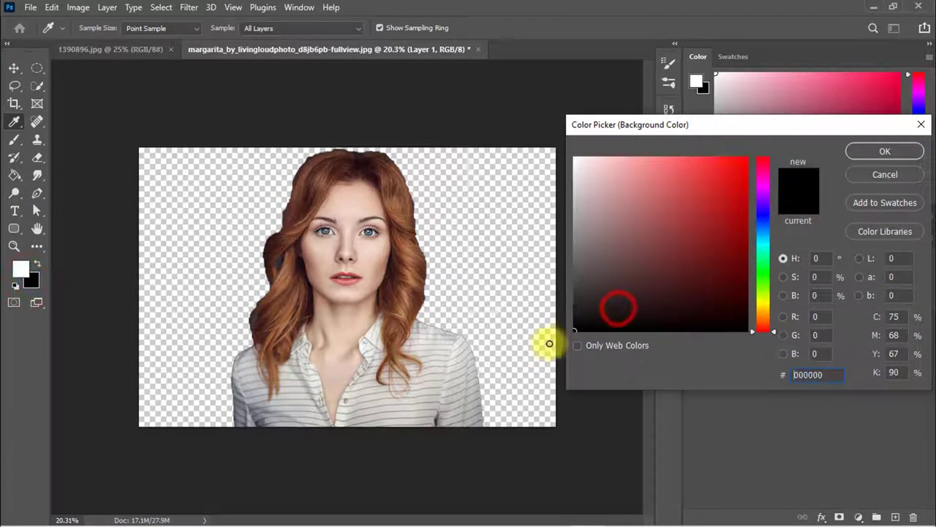
left_click(870, 150)
- Reset colours with D, swap with X, and verify white foreground over black background
key("d")
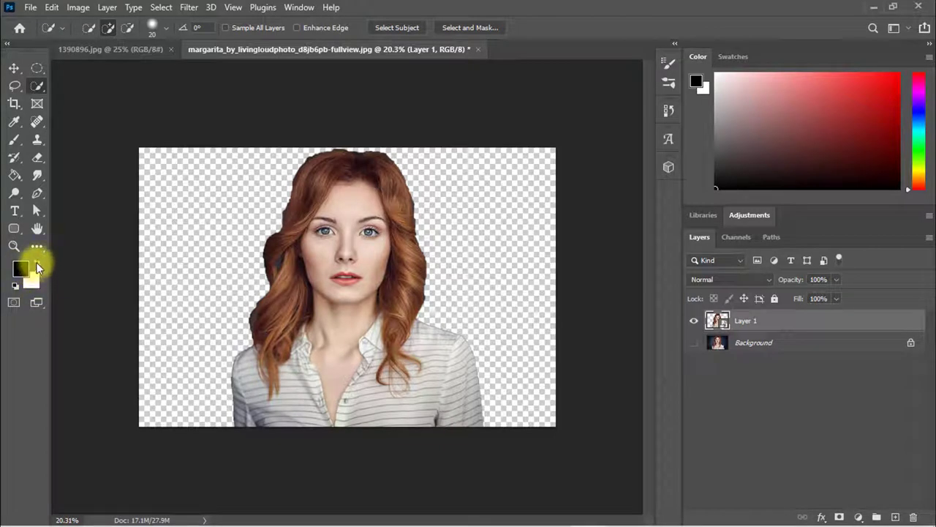
key("x")
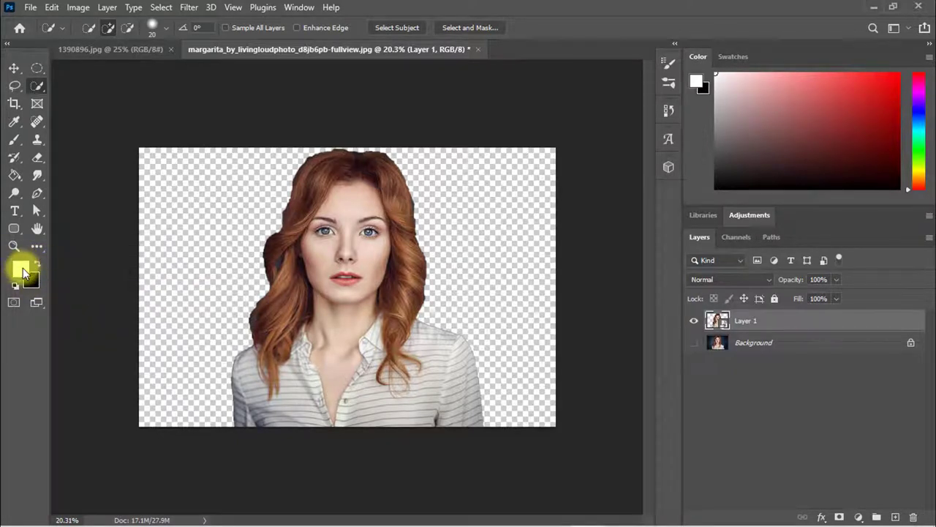
left_click(22, 269)
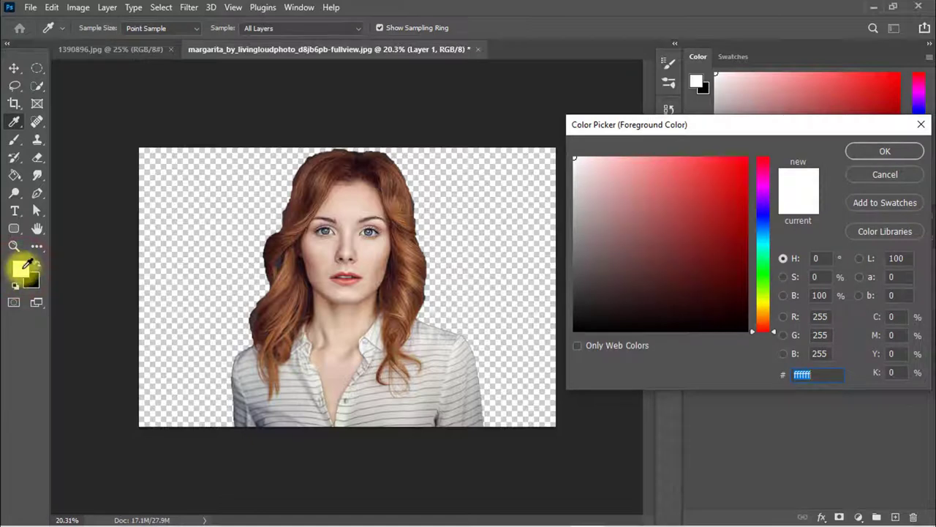
left_click(861, 150)
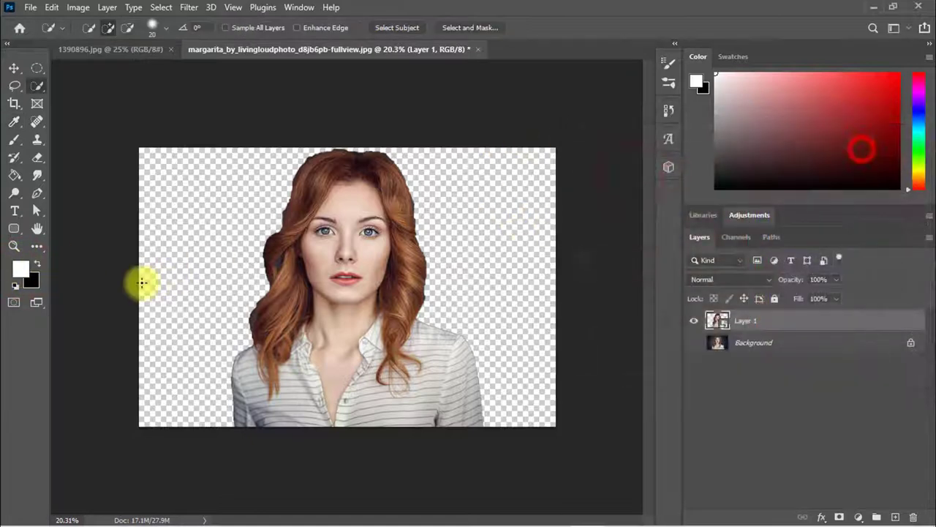
left_click(32, 280)
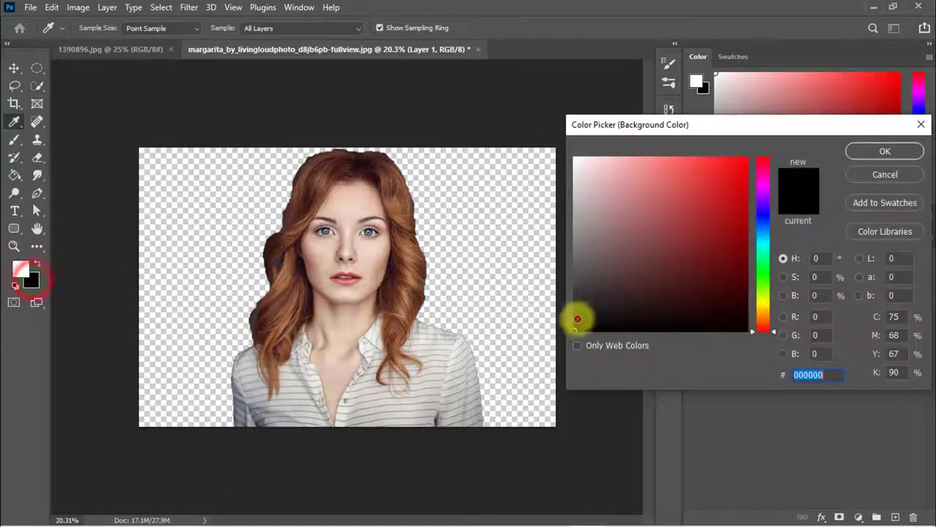
left_click(899, 150)
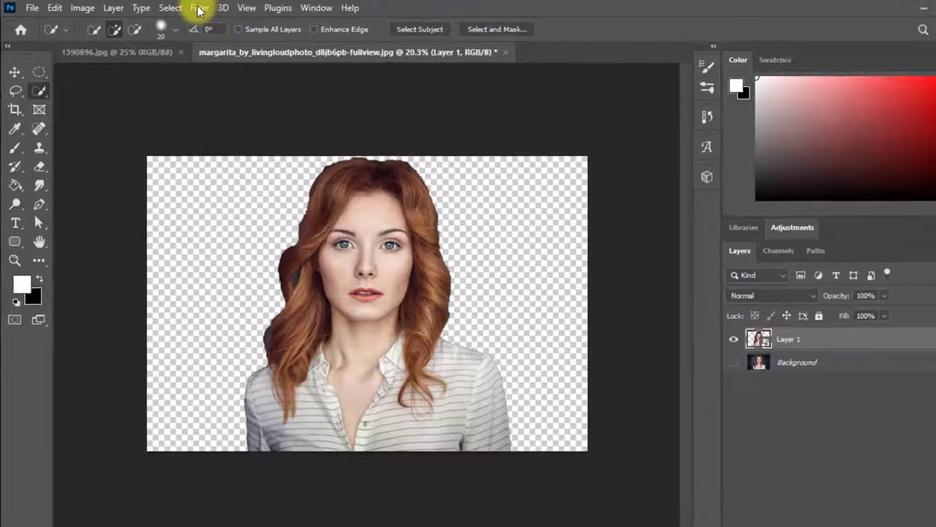
- Preview the Sketch > Photocopy effect on the portrait in the Filter Gallery
left_click(189, 7)
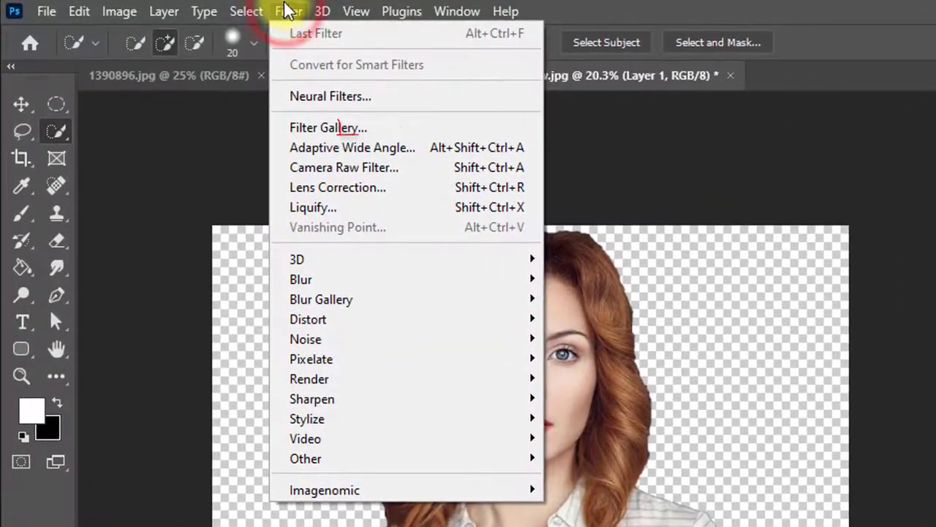
left_click(332, 128)
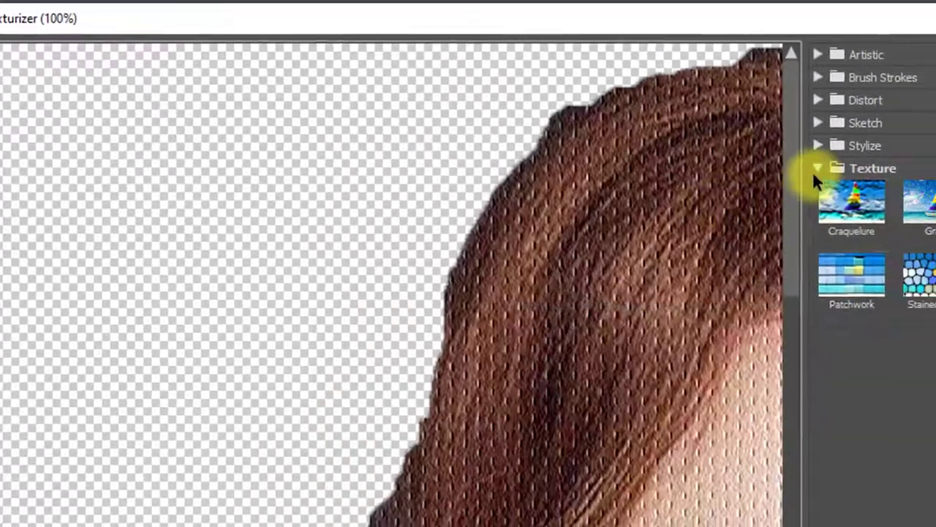
left_click(816, 170)
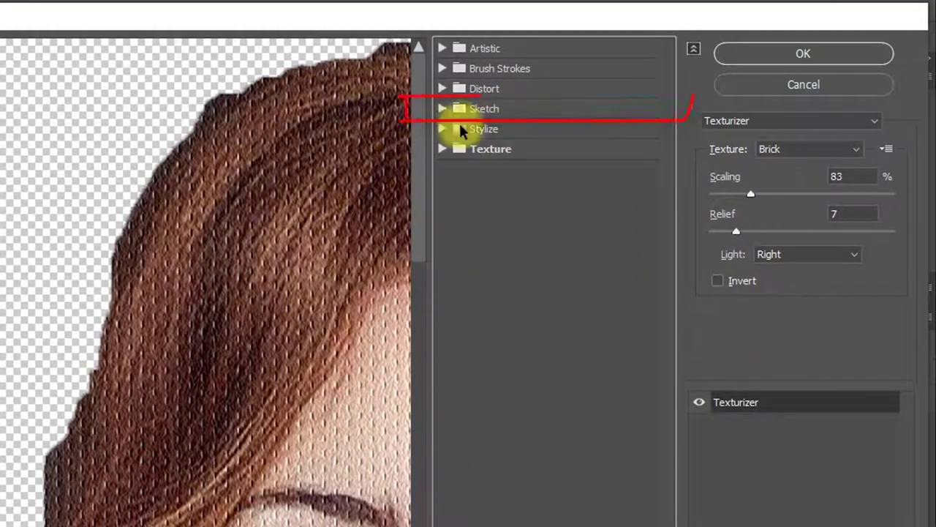
left_click(479, 111)
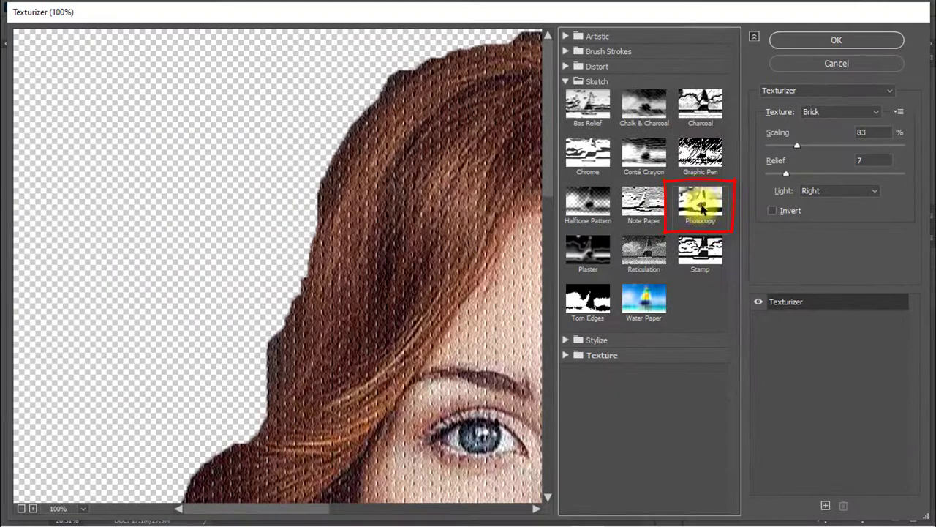
left_click(430, 187, "alt")
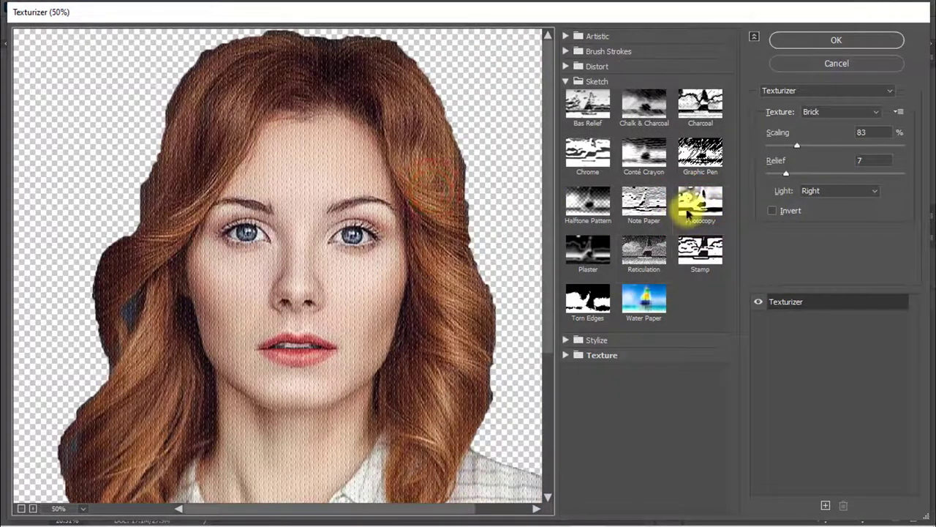
left_click(695, 208)
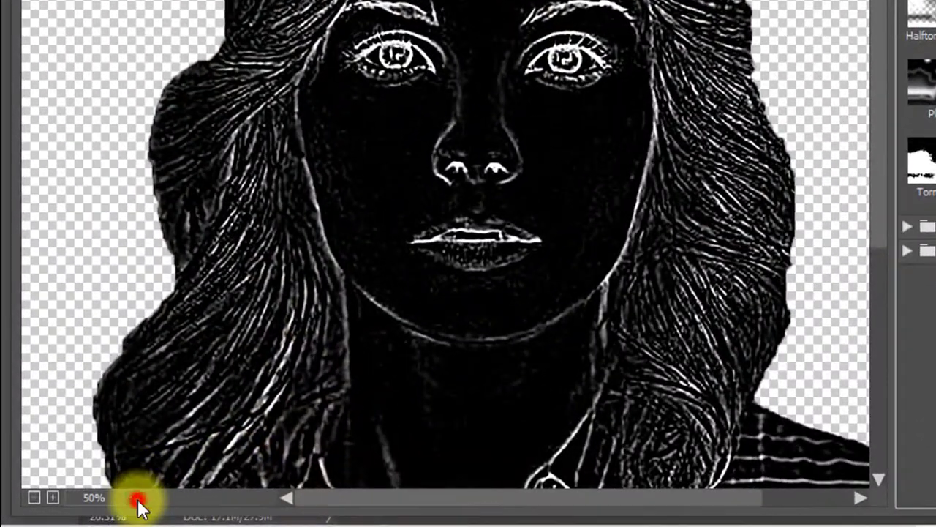
left_click(135, 497)
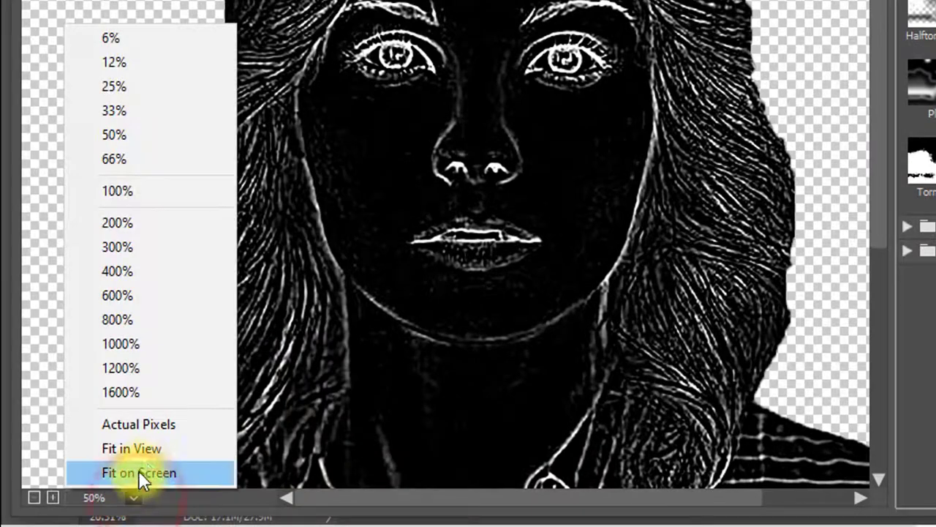
- Fit the preview, set Photocopy Detail 6 and Darkness 40, and apply the filter
left_click(146, 472)
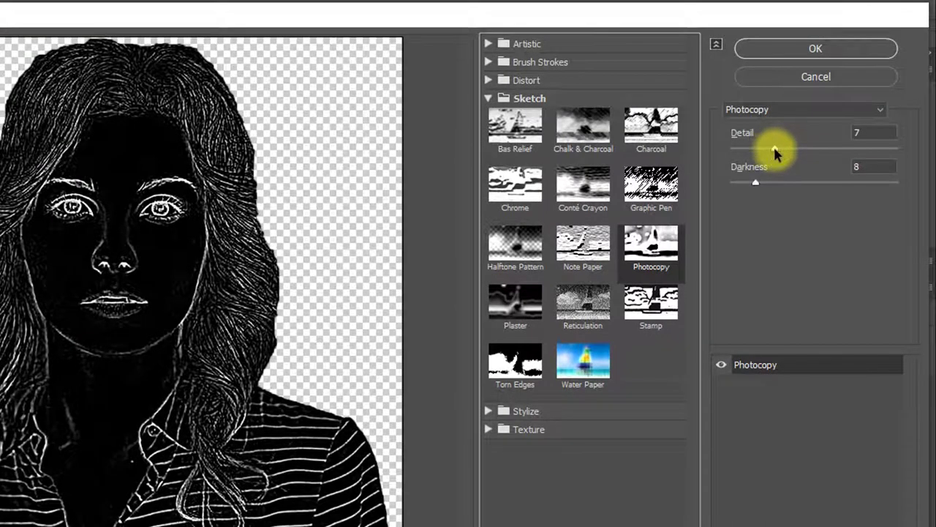
left_click(775, 150)
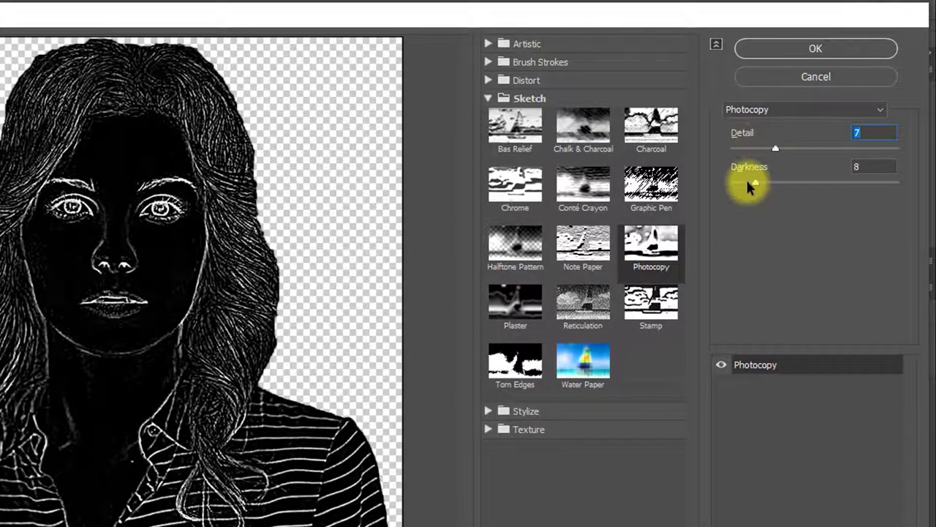
left_click(865, 135)
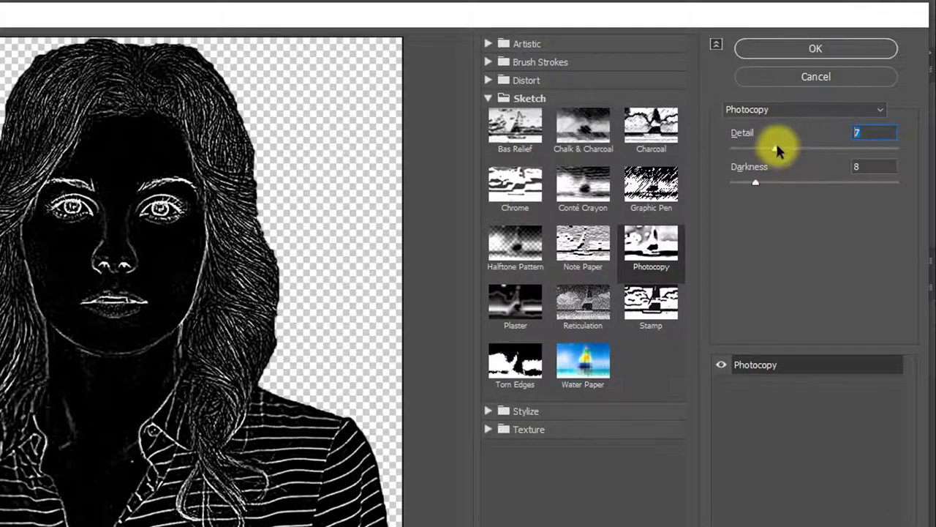
left_click_drag(786, 150, 802, 149)
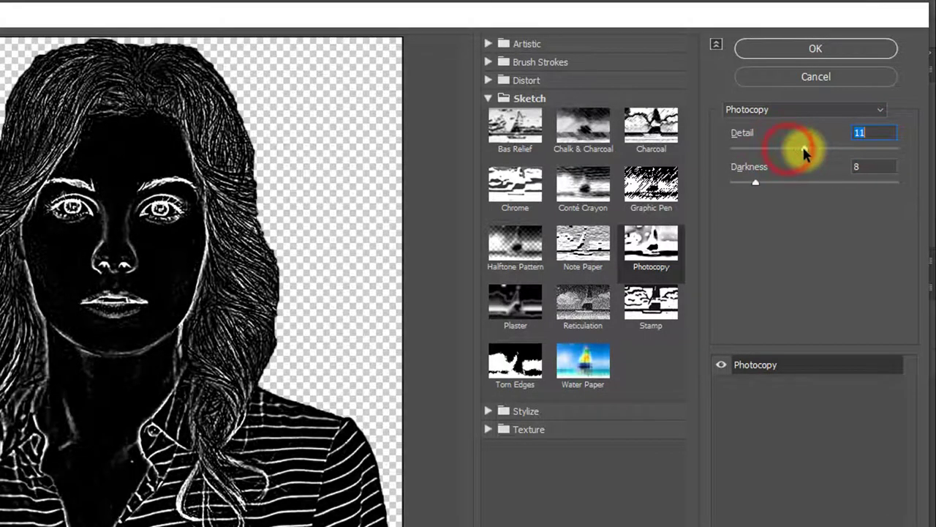
left_click(865, 134)
type("7")
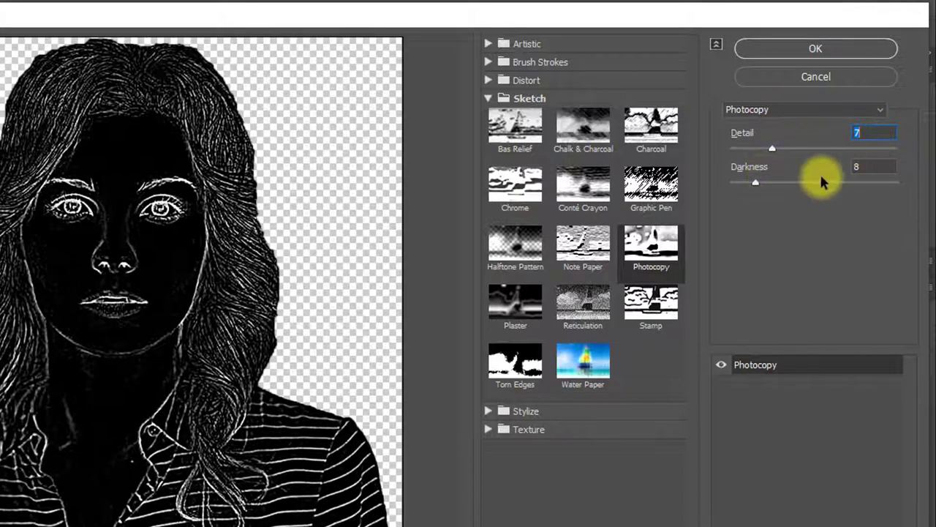
left_click_drag(756, 182, 870, 182)
left_click(863, 133)
type("6")
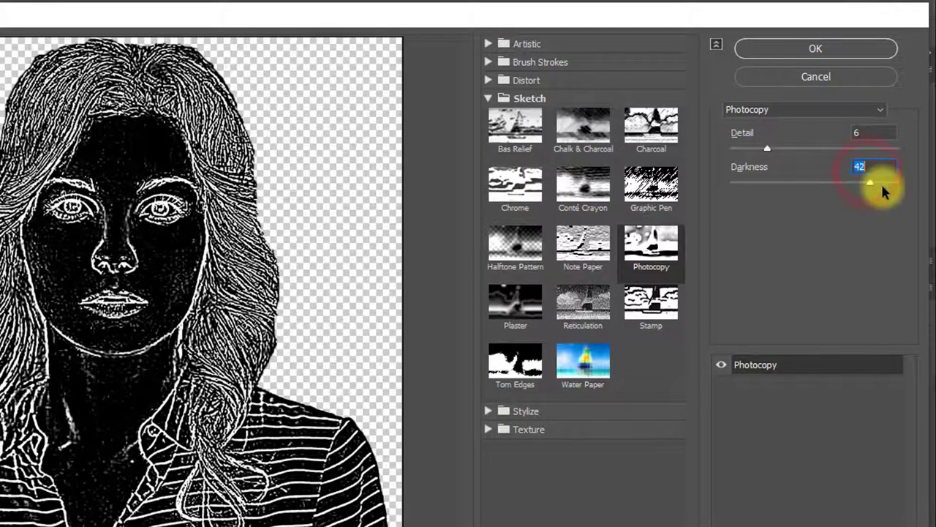
type("40")
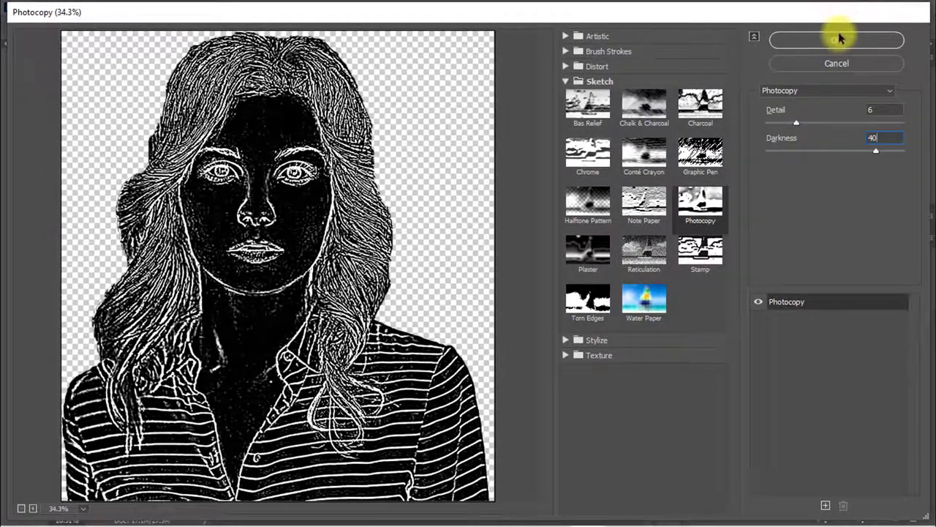
left_click(833, 41)
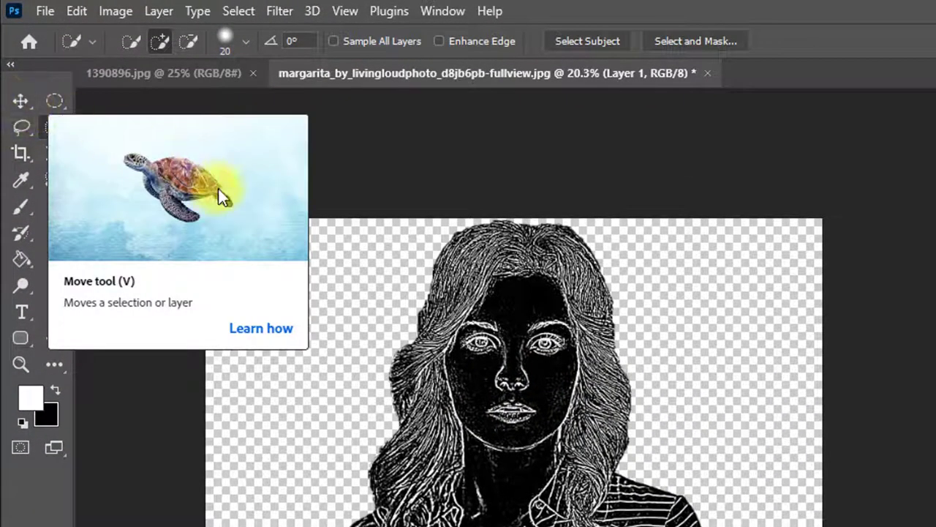
- Move the sketch layer into the blackboard document and scale it down onto the board
key("v")
left_click_drag(561, 251, 231, 88)
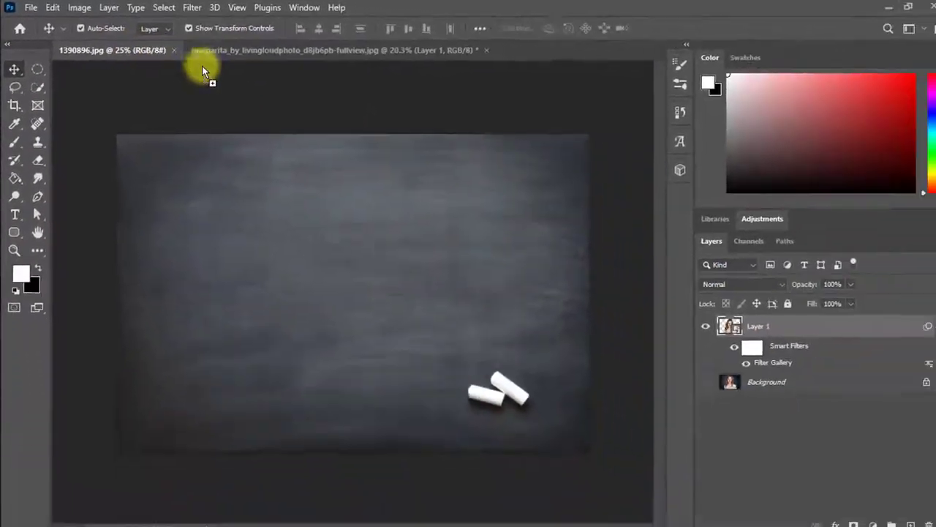
left_click_drag(232, 89, 259, 117)
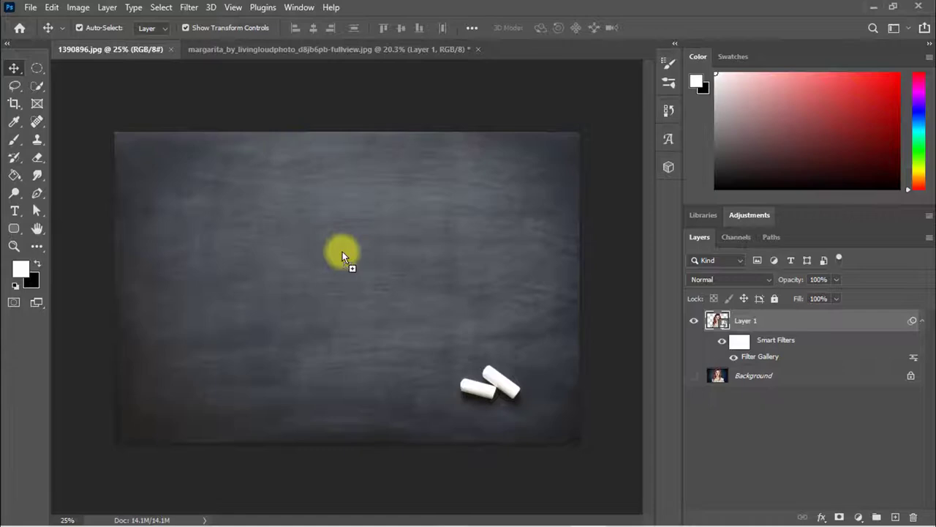
left_click_drag(326, 259, 327, 259)
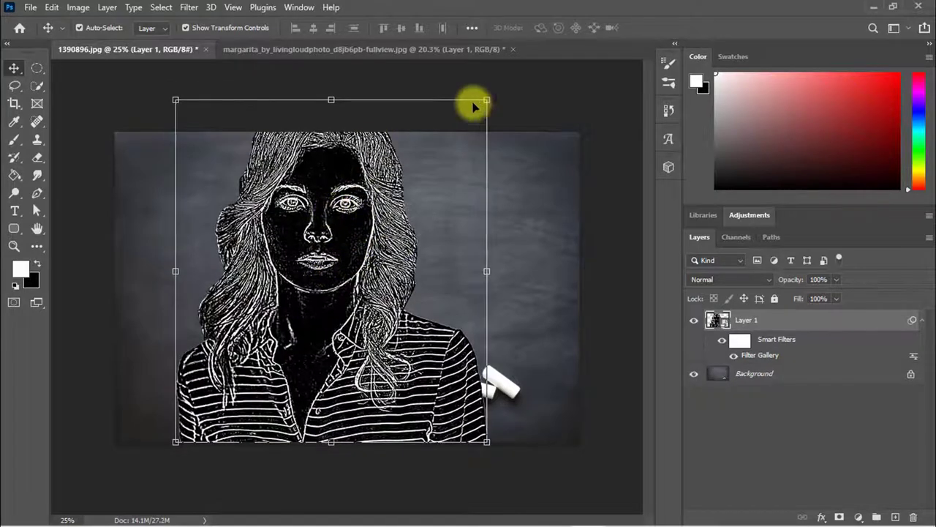
left_click_drag(486, 100, 447, 150)
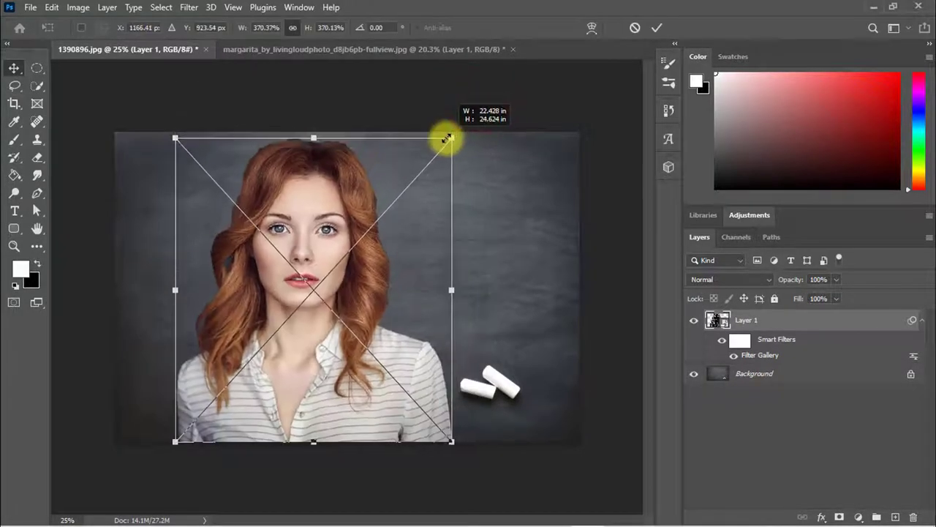
key("Return")
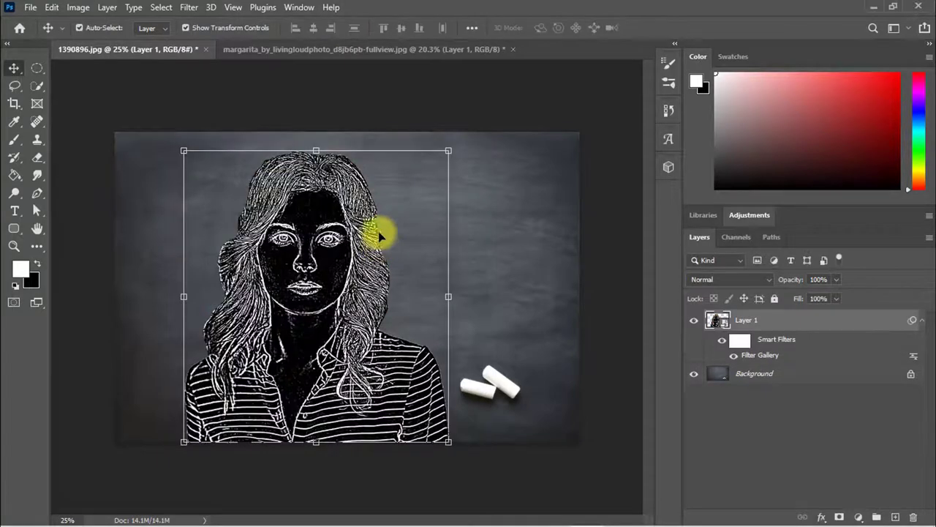
- Set Layer 1's blend mode to Screen
left_click(760, 440)
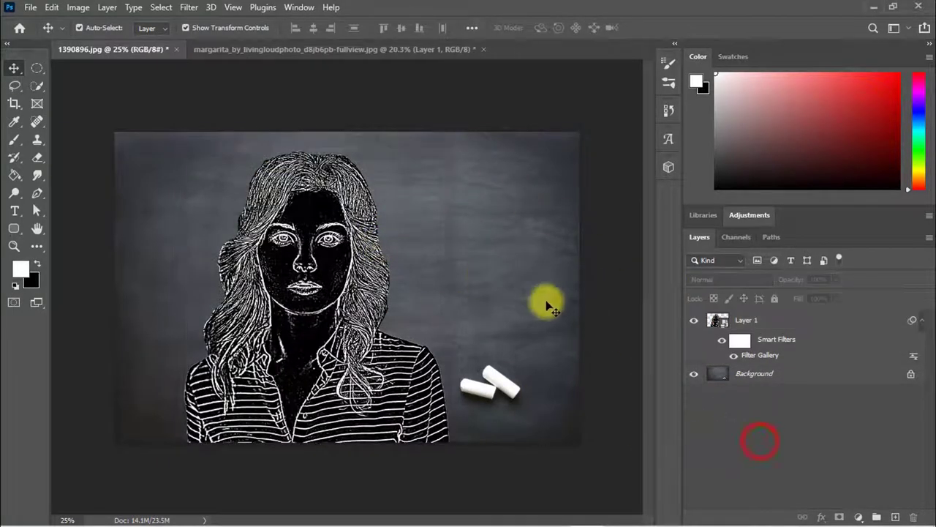
left_click(768, 327)
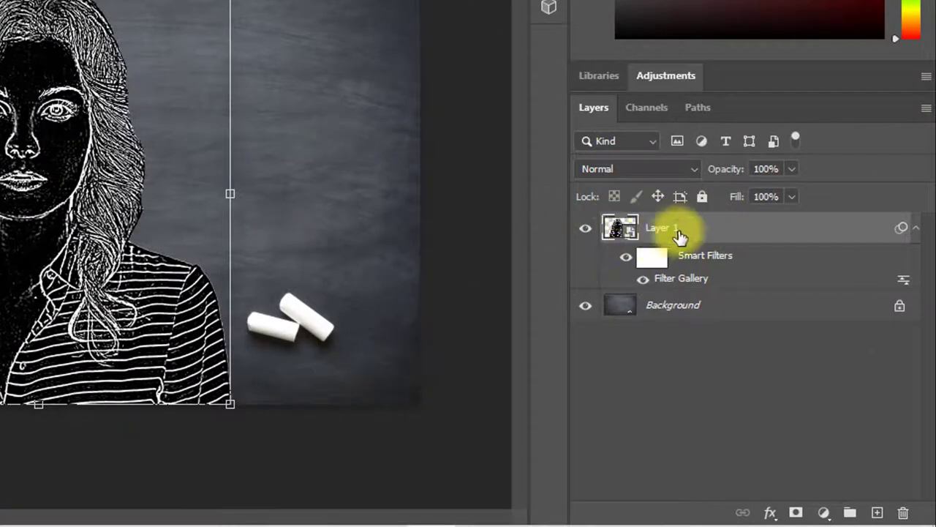
left_click(598, 174)
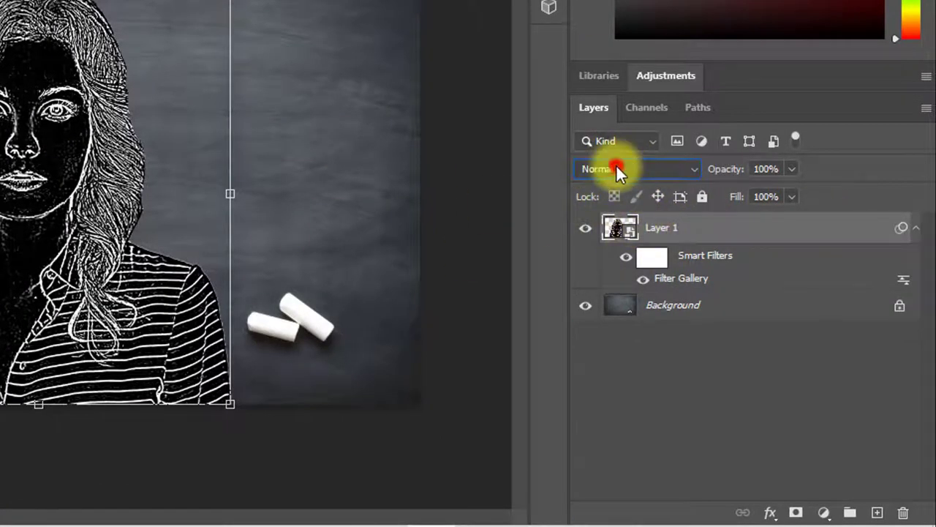
left_click(616, 165)
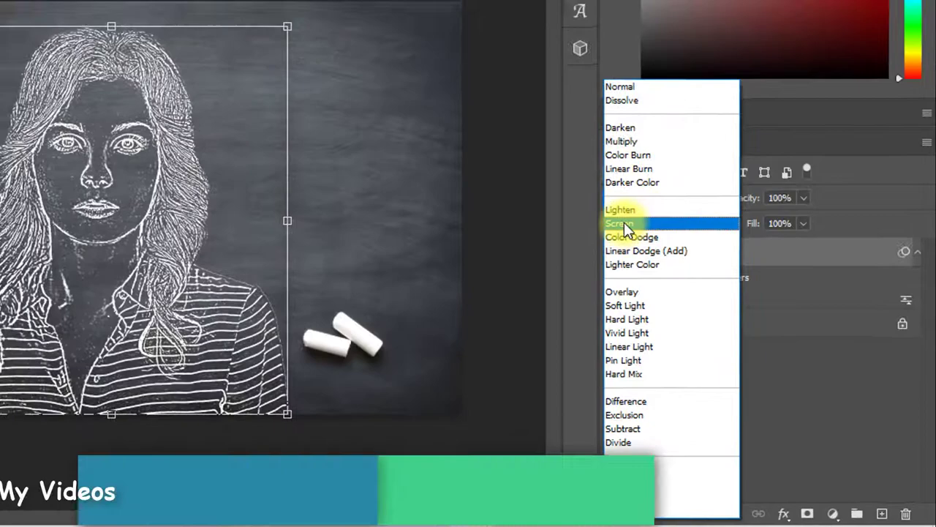
left_click(605, 204)
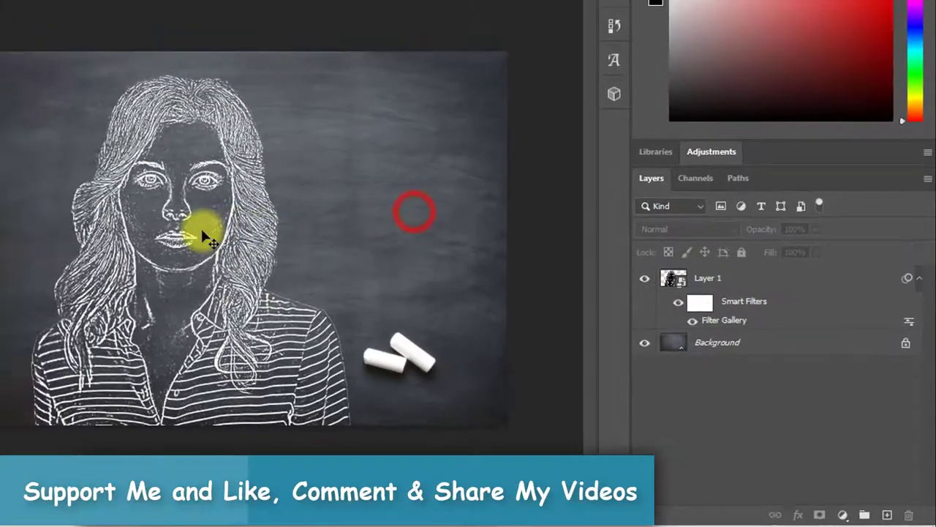
- Zoom in to inspect the face, fit the image, and recommit a Free Transform
left_click(302, 267)
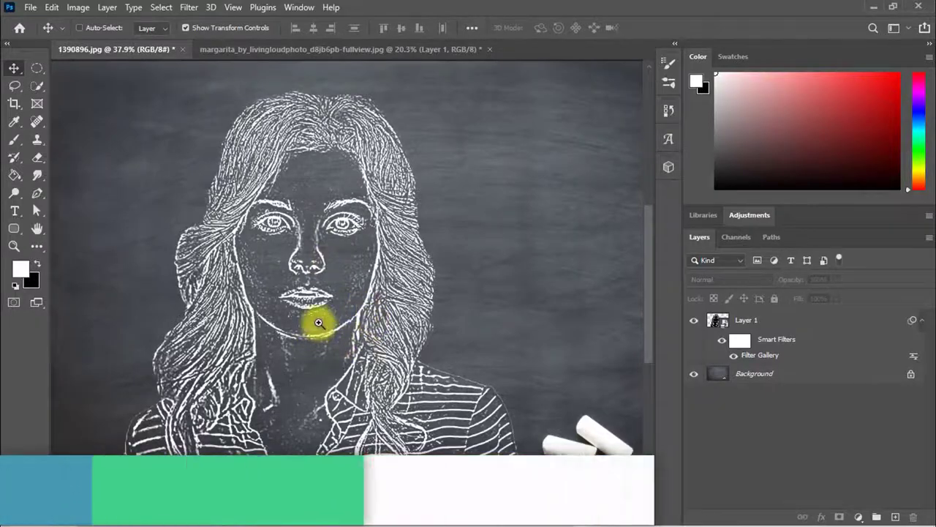
left_click(309, 373, "alt")
left_click(359, 234)
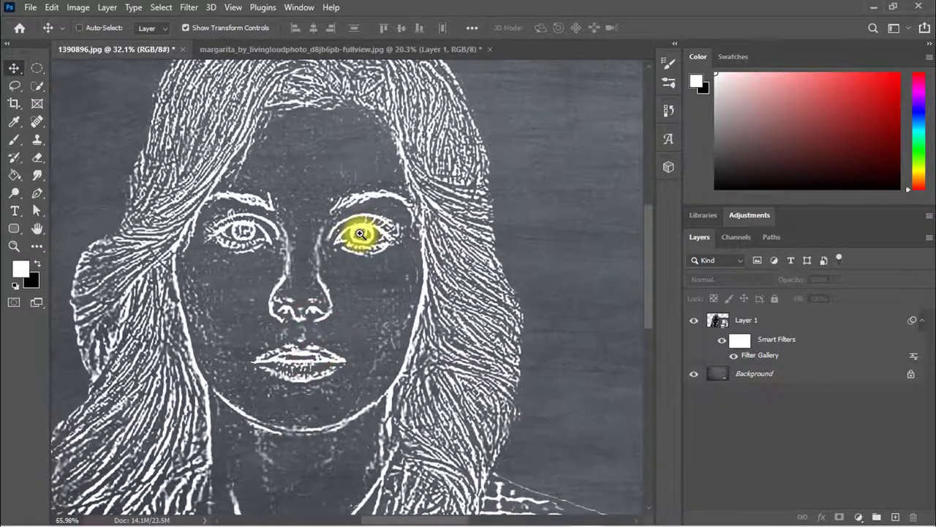
key("ctrl+0")
key("ctrl+t")
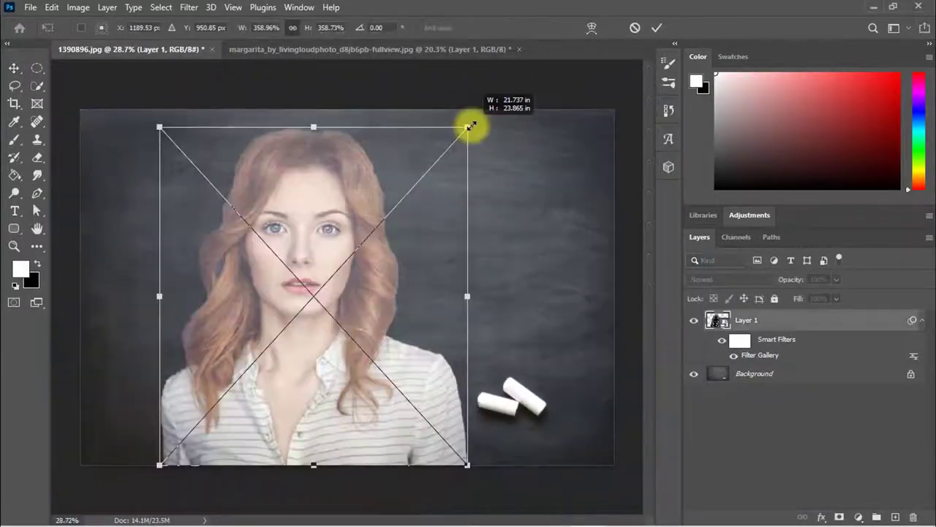
key("Return")
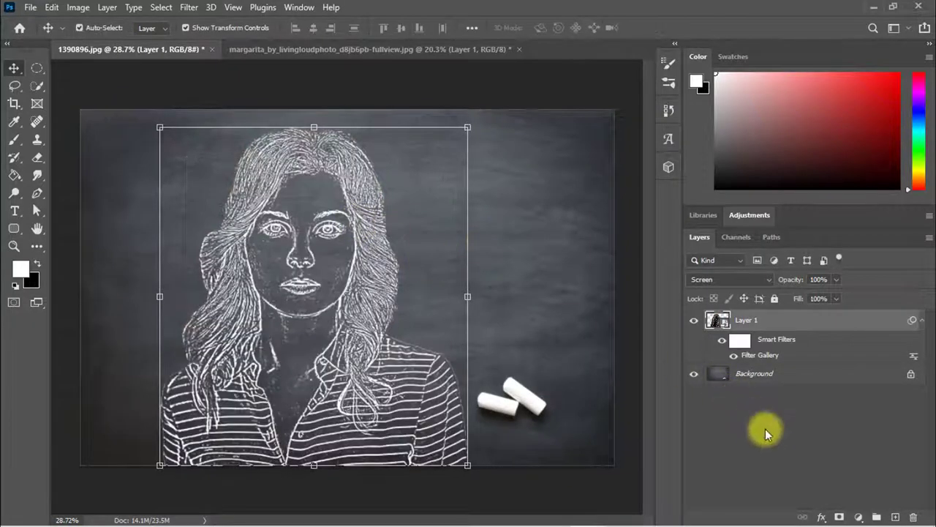
left_click(767, 432)
left_click(755, 322)
- Open Blending Options for the portrait layer and enable Stroke
right_click(757, 321)
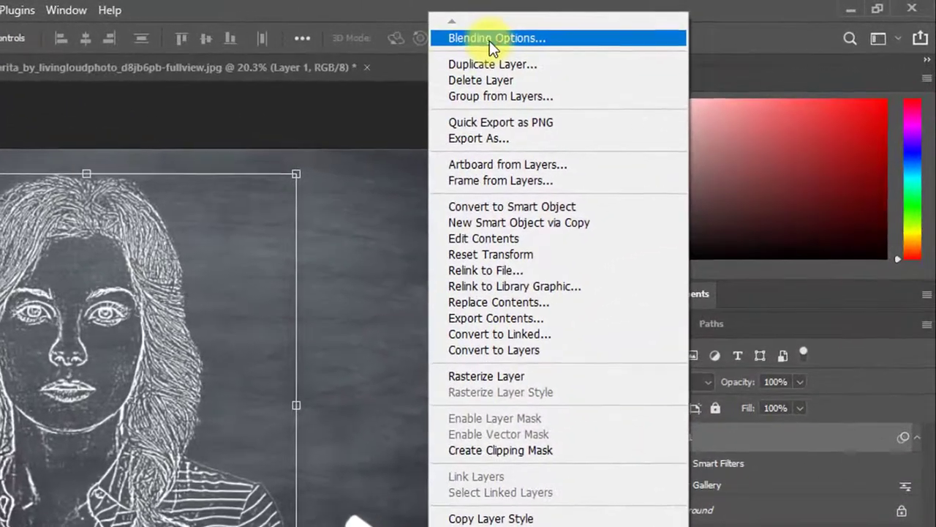
left_click(538, 32)
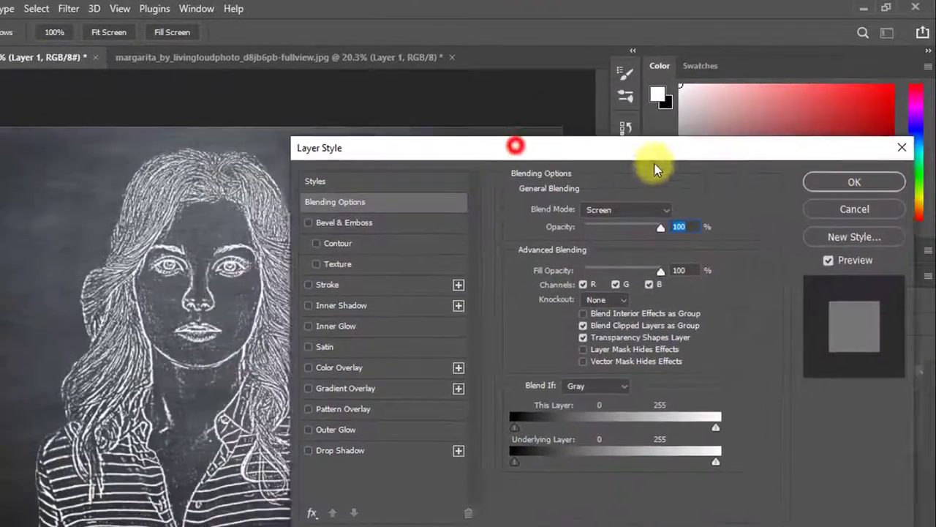
left_click_drag(514, 163, 643, 165)
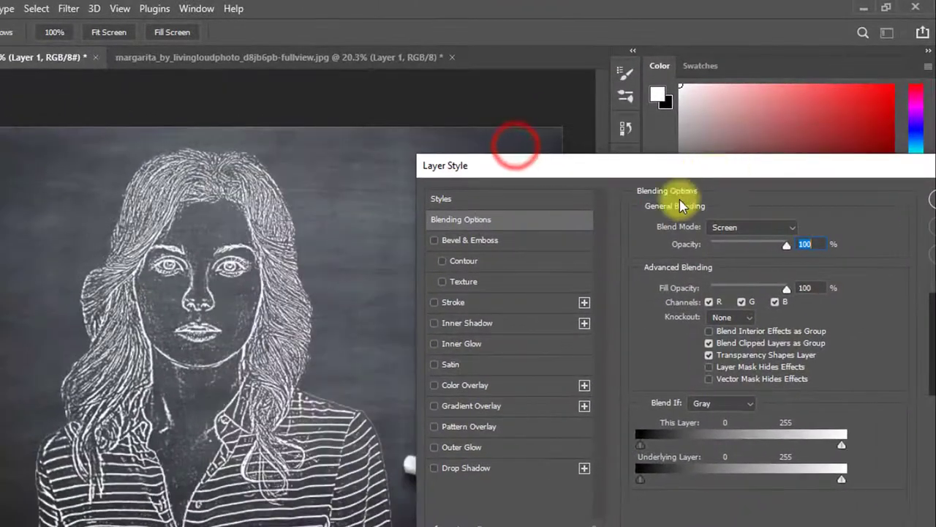
left_click(449, 302)
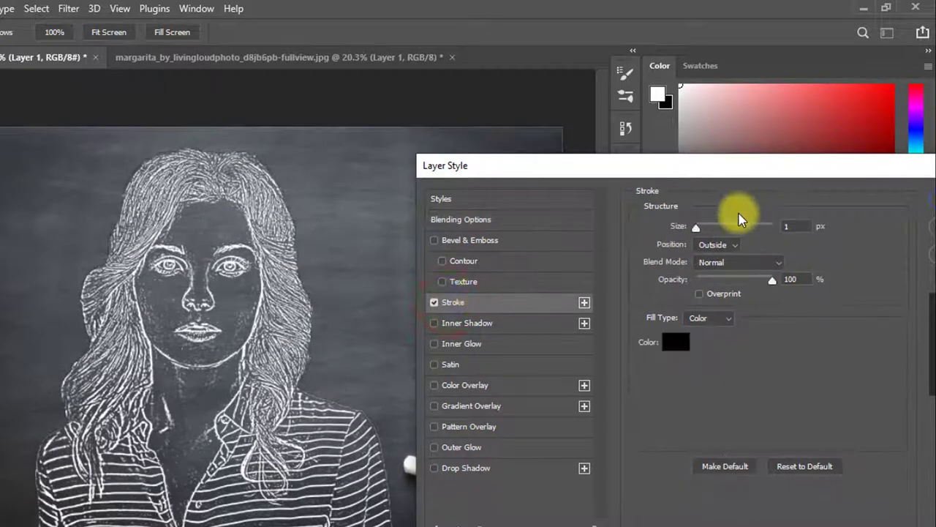
left_click_drag(694, 165, 639, 150)
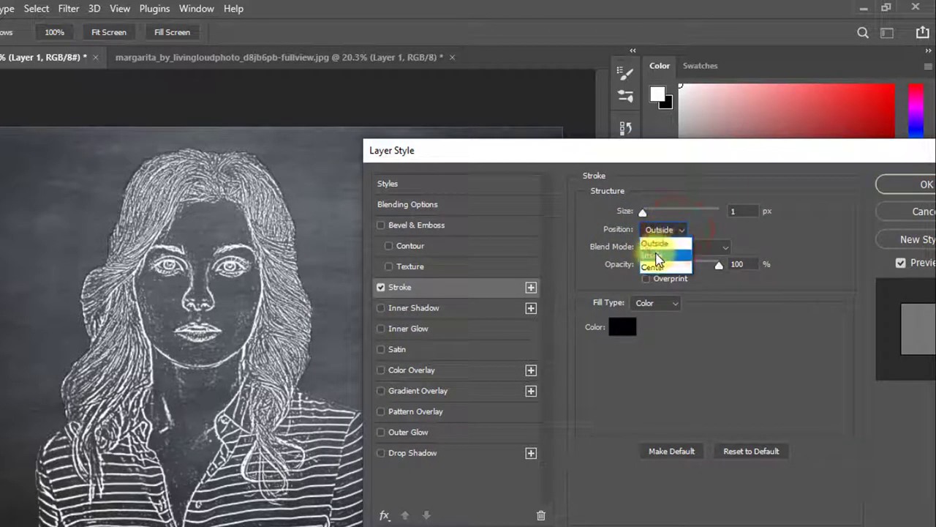
- Set the stroke to Inside position, Dissolve blend mode and 12 px size
left_click(658, 256)
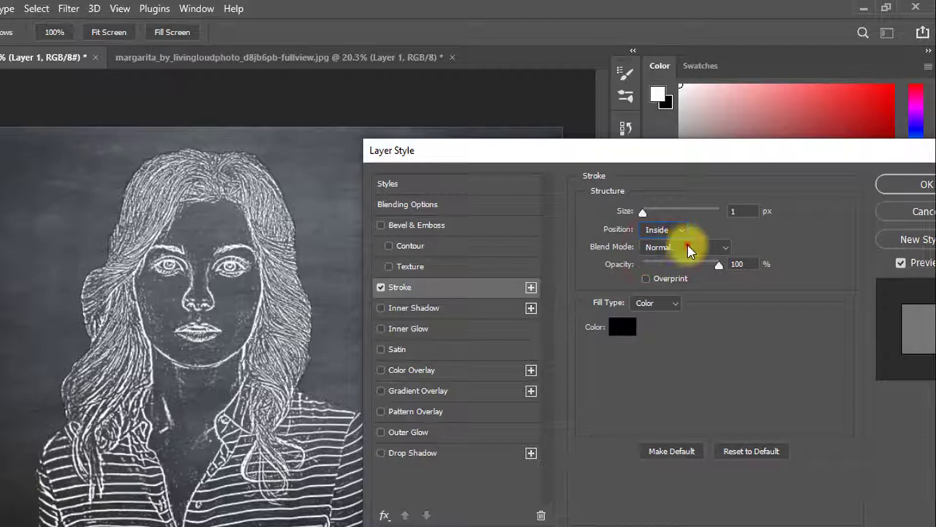
left_click(686, 246)
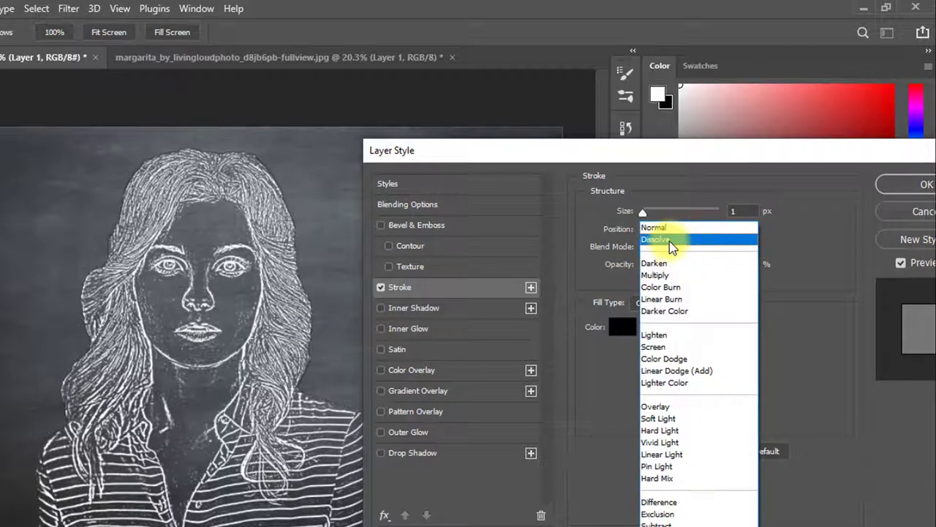
left_click(670, 241)
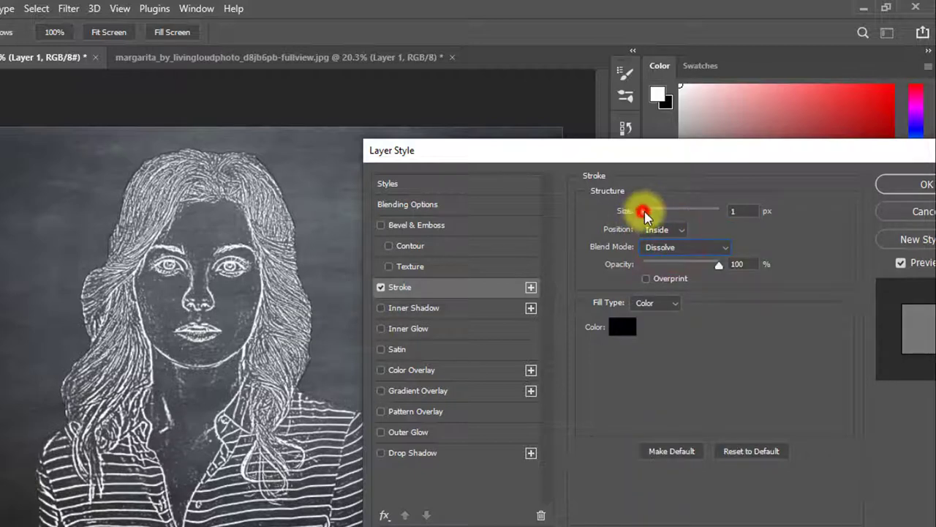
left_click_drag(644, 212, 650, 213)
left_click(743, 211)
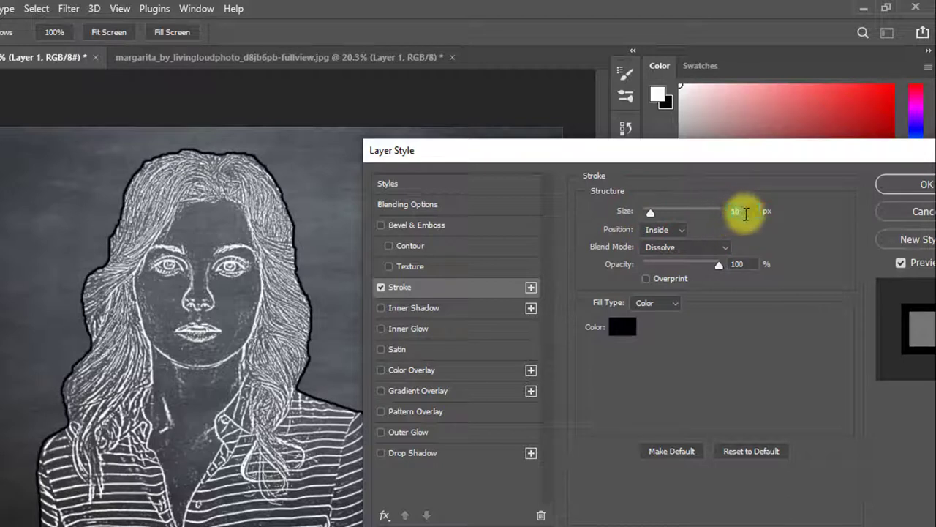
left_click(746, 212)
type("2")
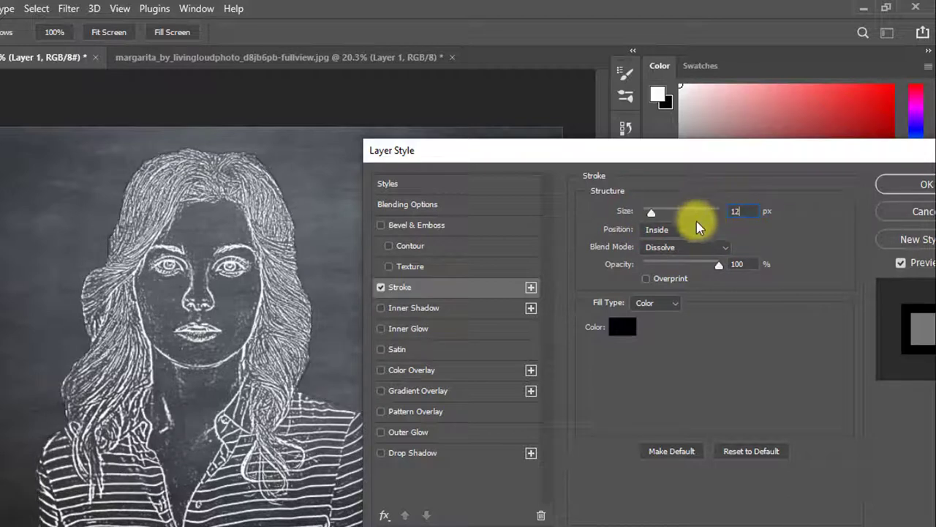
left_click(73, 387)
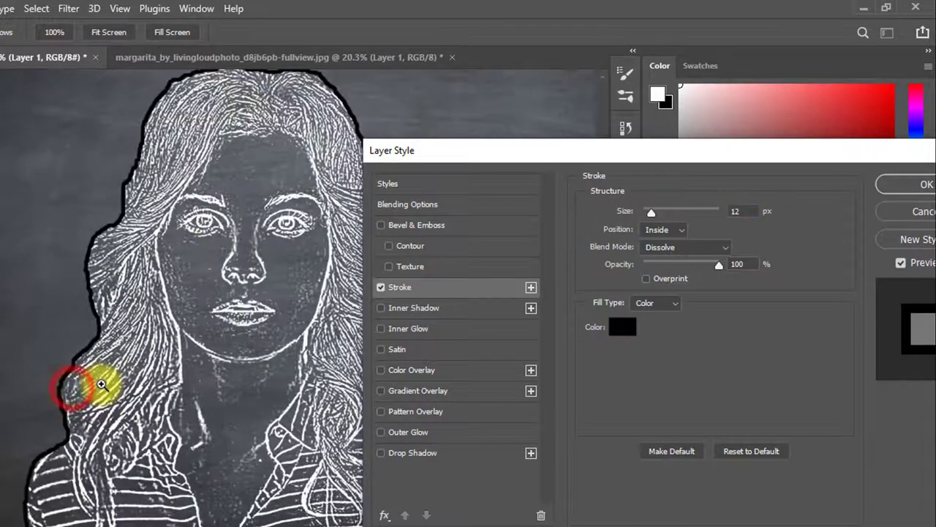
- Change the stroke colour to white (ffffff)
left_click(626, 330)
type("ffffff")
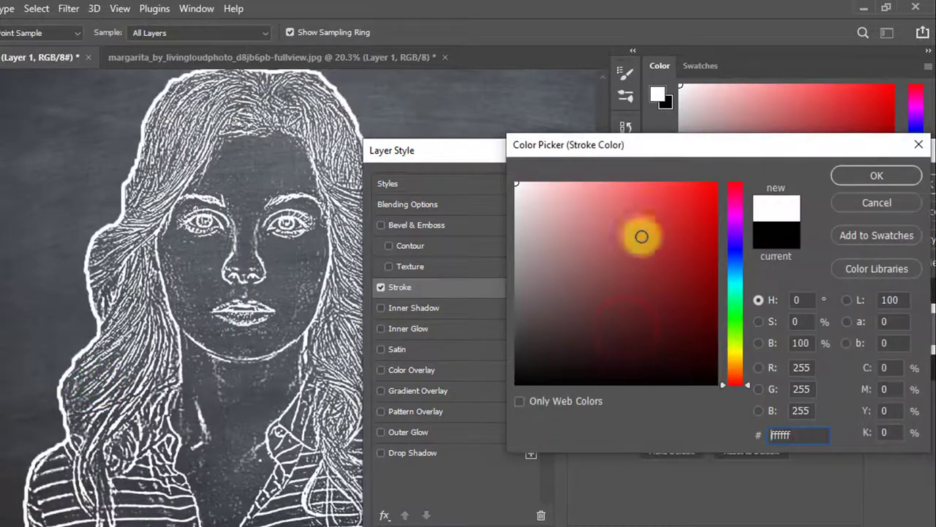
left_click(527, 196)
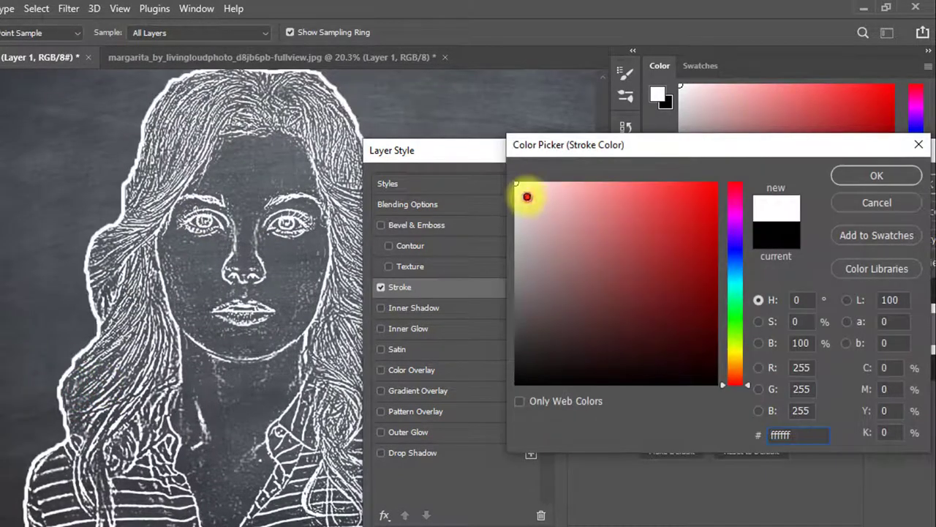
left_click(850, 178)
key("ctrl+plus")
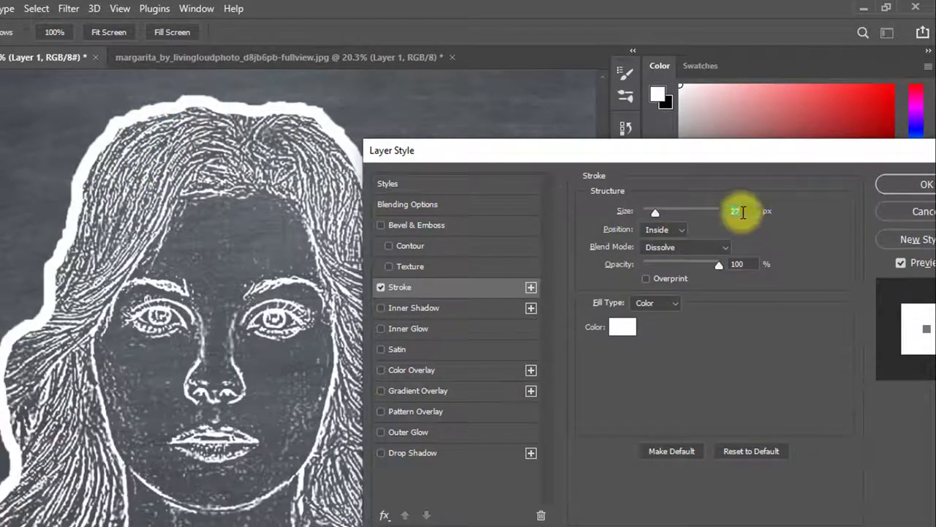
- Set the stroke opacity to 80% and its size to about 12 px
double_click(742, 211)
type("1")
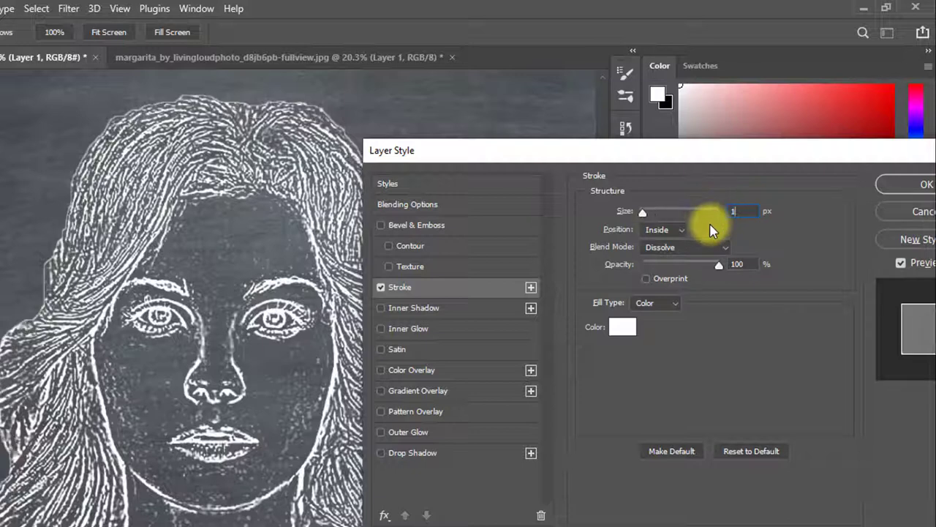
type("0")
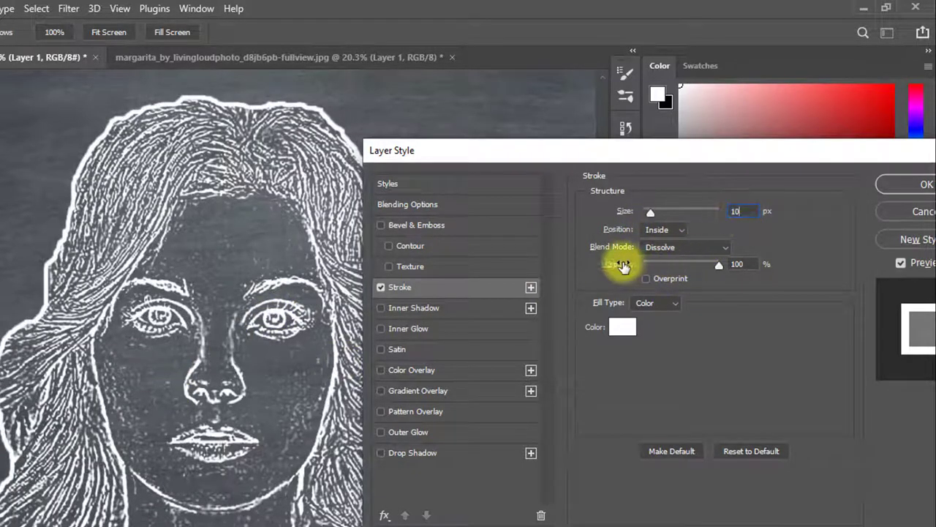
mouse_move(715, 271)
left_mouse_down()
mouse_move(688, 266)
mouse_move(734, 265)
mouse_move(696, 266)
left_mouse_up()
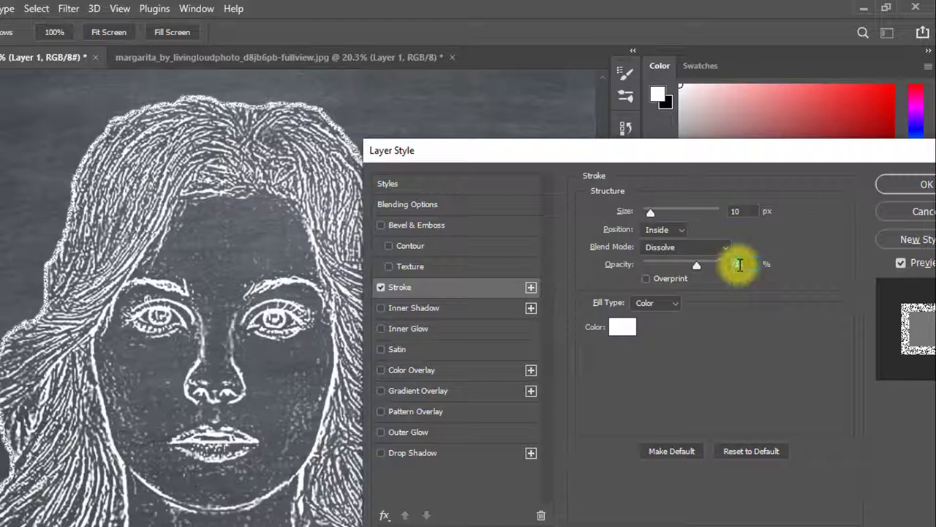
left_click(743, 266)
type("80")
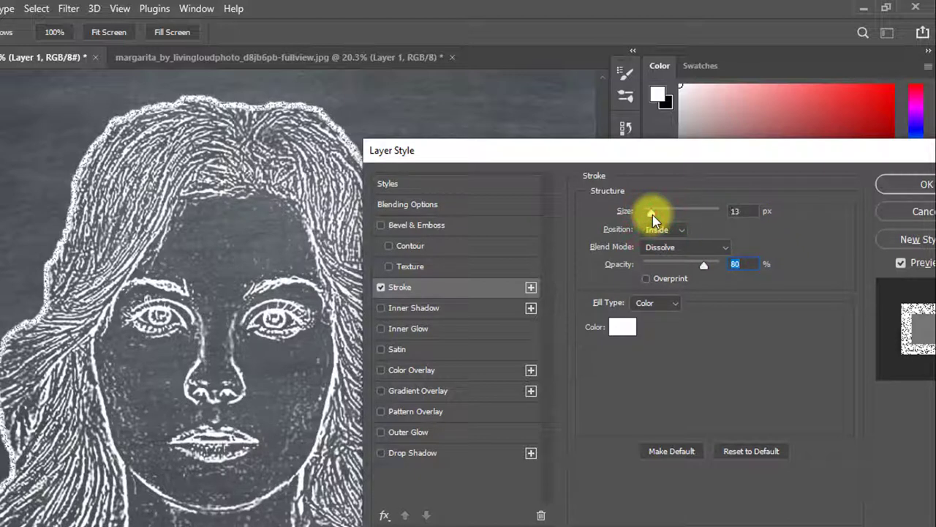
left_click_drag(651, 215, 653, 212)
type("13")
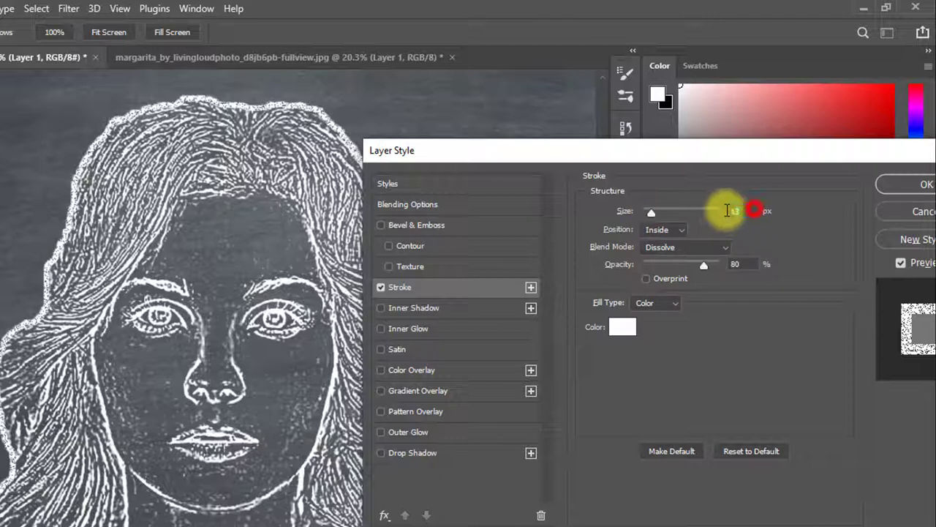
type("2")
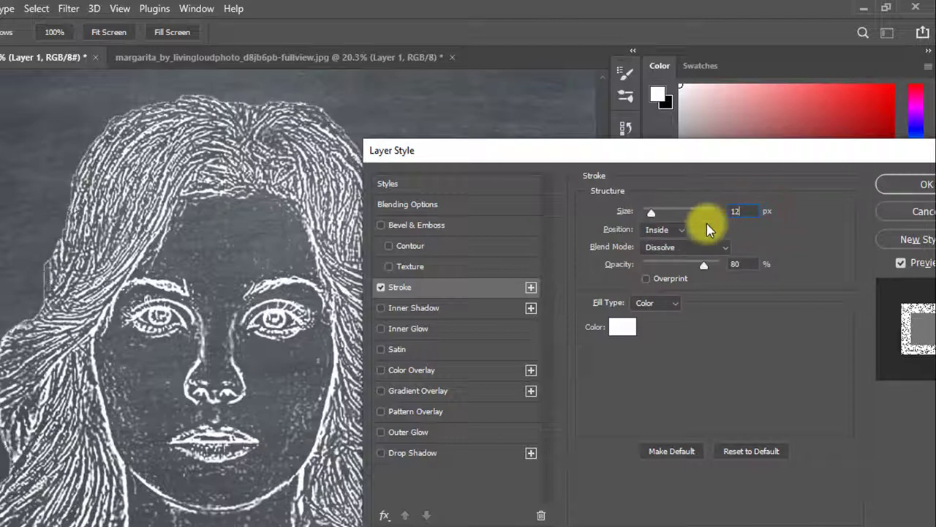
- Settle the grainy white stroke at 12 px and zoom around the portrait to inspect it
left_click(71, 234, "ctrl")
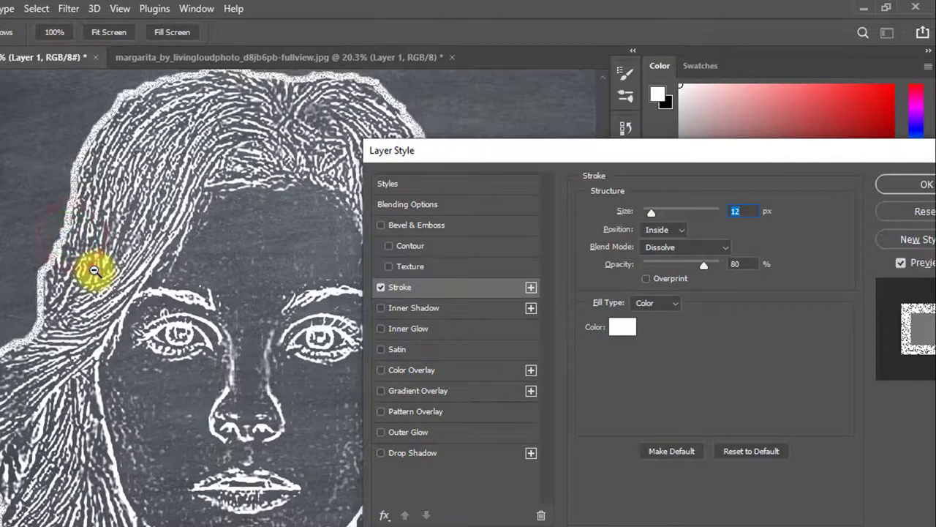
left_click(93, 270, "alt")
left_click(291, 308)
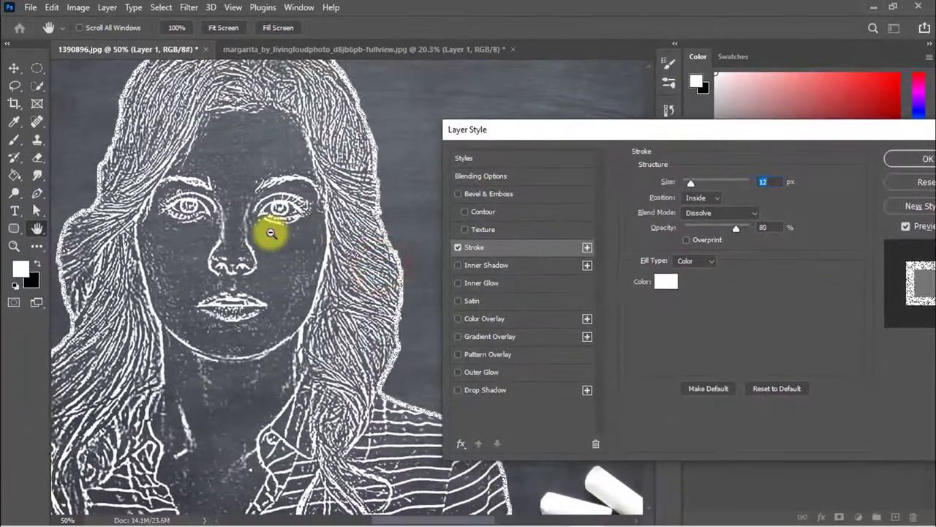
left_click(269, 231, "alt")
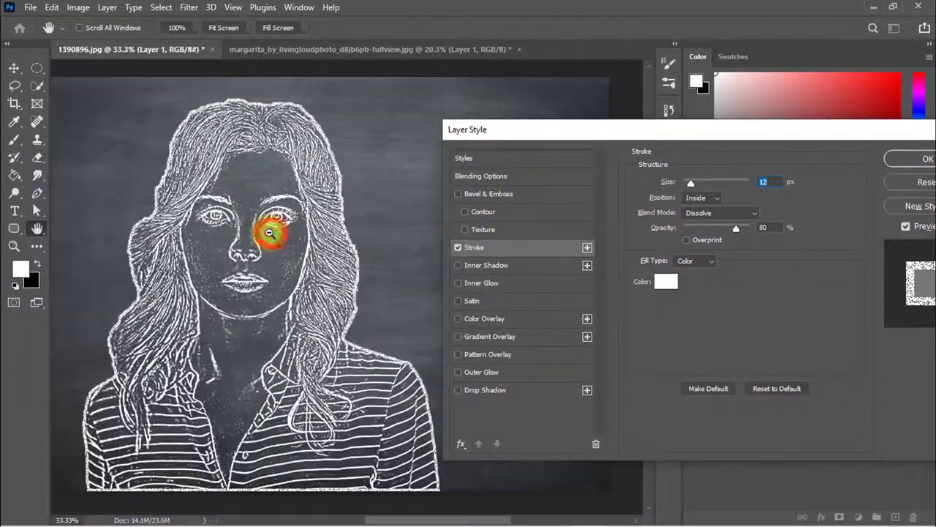
left_click(217, 254, "alt")
left_click(330, 174)
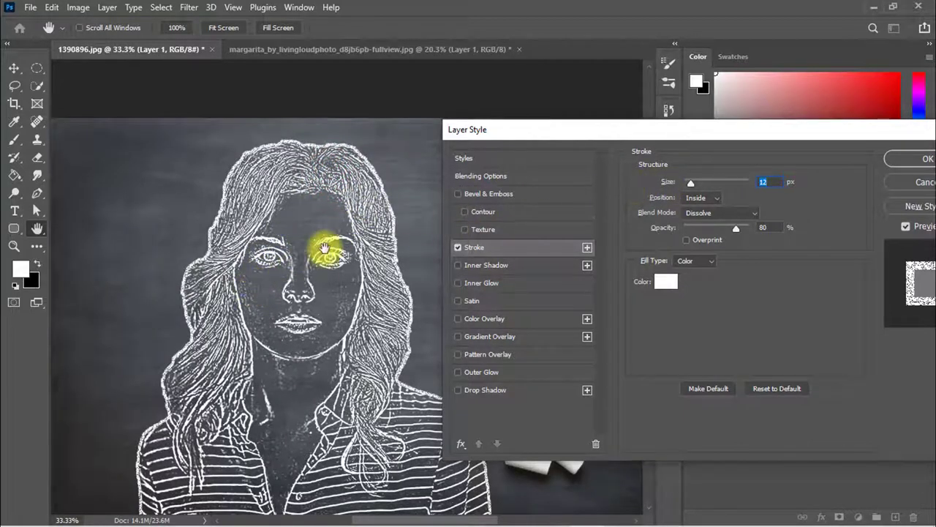
left_click(330, 282, "alt")
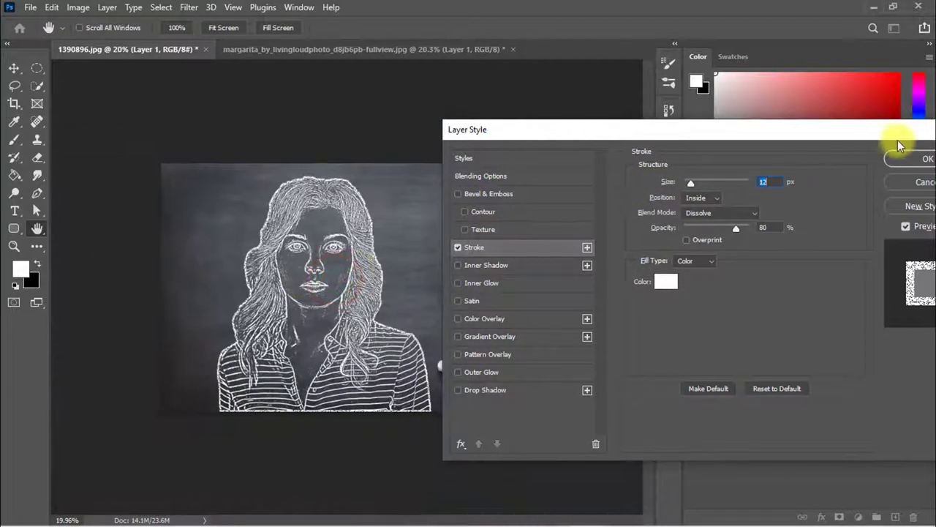
- Commit the stroke effect and reposition the chalk portrait with the Move tool
left_click_drag(873, 134, 764, 135)
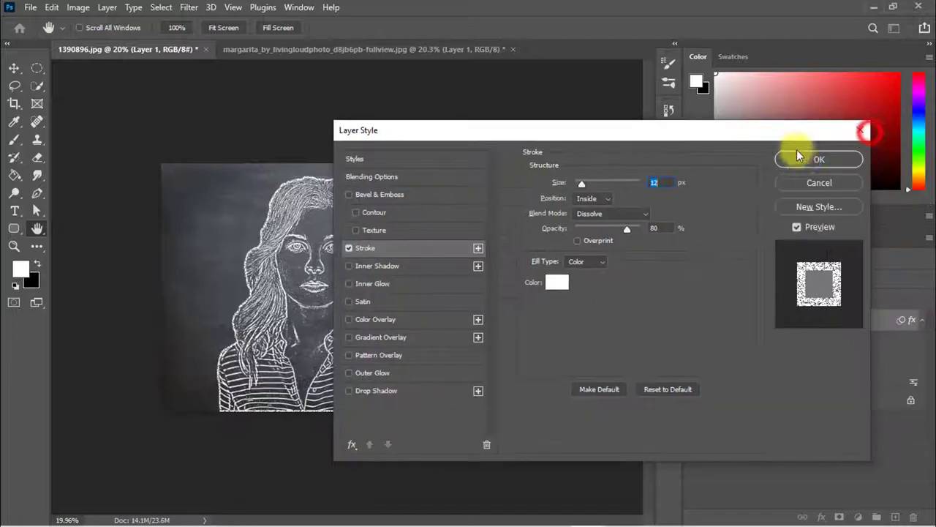
left_click(802, 161)
key("v")
left_click_drag(324, 261, 370, 251)
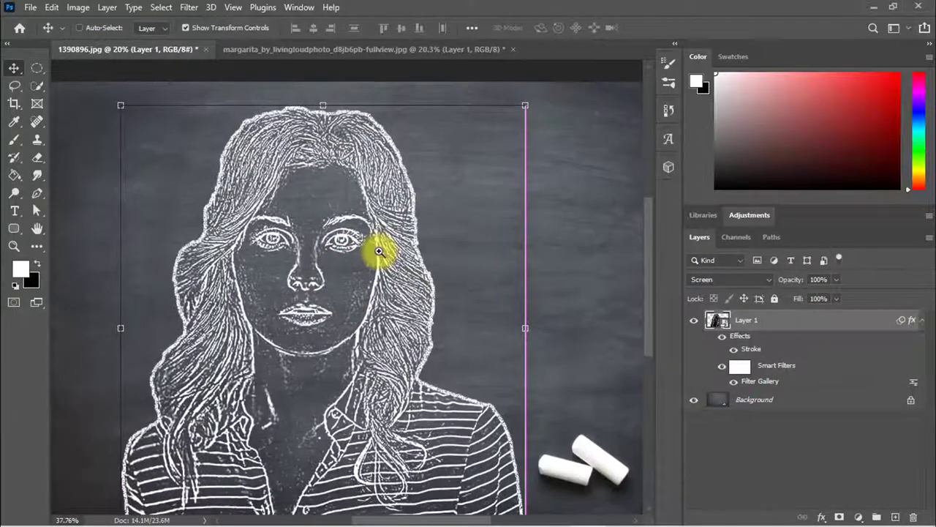
- Add a Brightness/Contrast adjustment layer above the chalk portrait
scroll(370, 251, "down", 3)
left_click(862, 516)
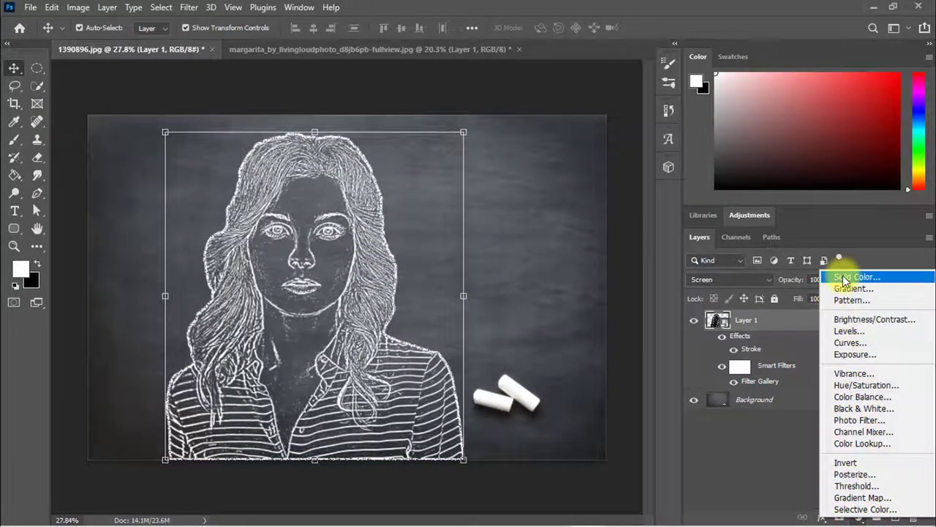
left_click(878, 322)
- Tune the adjustment to brightness -4 and contrast 46
left_click_drag(635, 338, 648, 338)
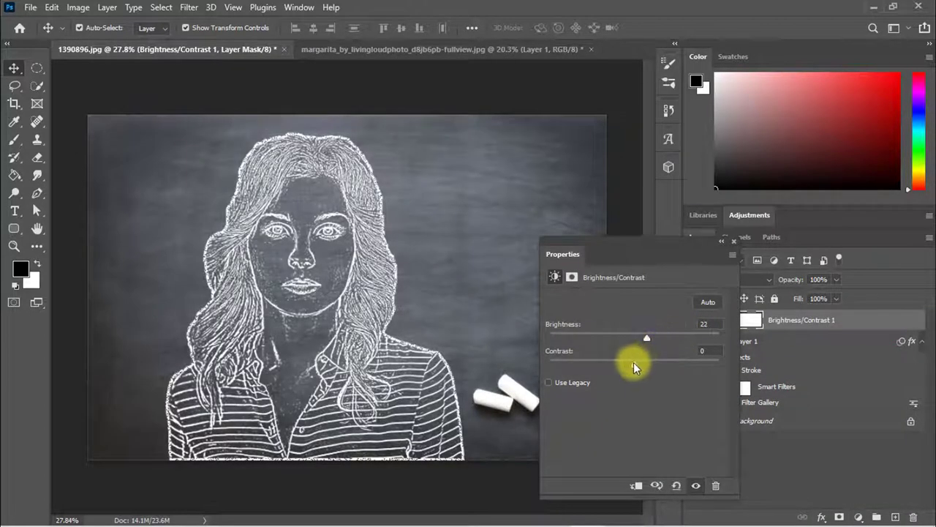
left_click_drag(607, 364, 685, 365)
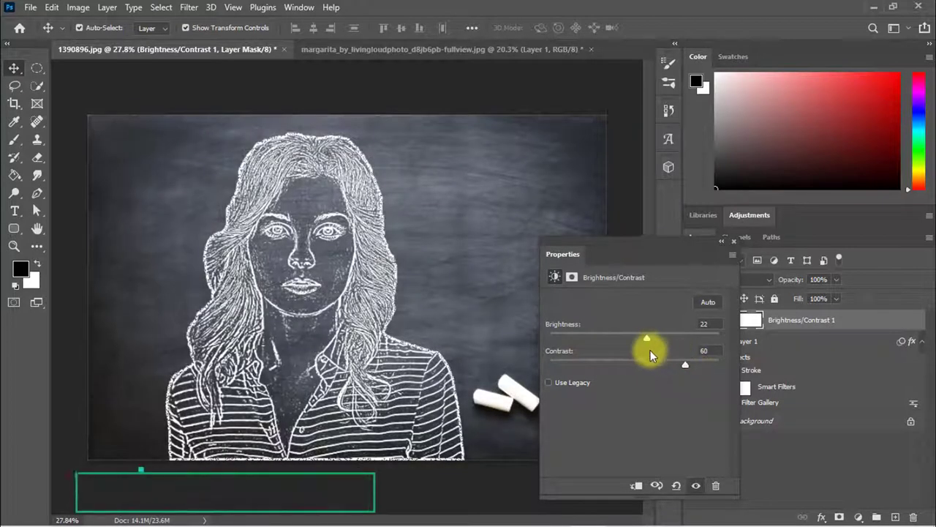
mouse_move(646, 337)
left_mouse_down()
mouse_move(622, 334)
mouse_move(639, 333)
left_mouse_up()
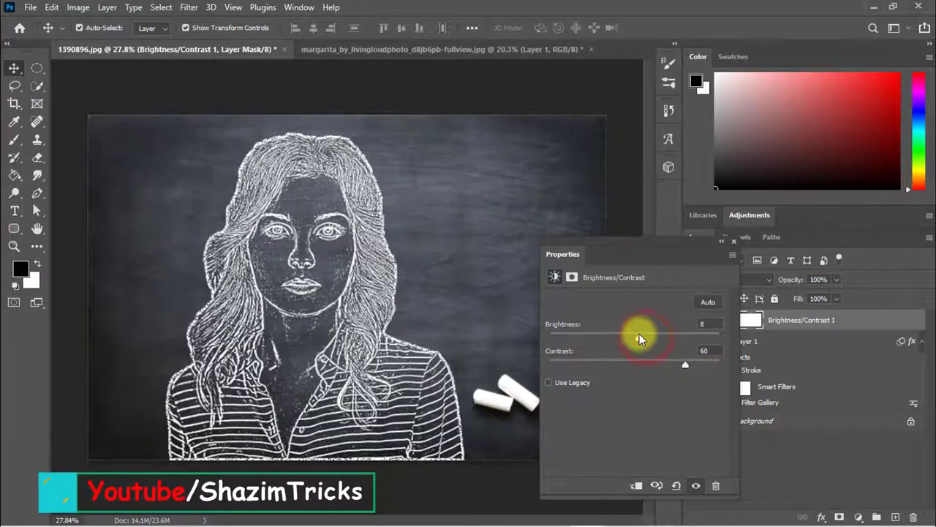
left_click(673, 364)
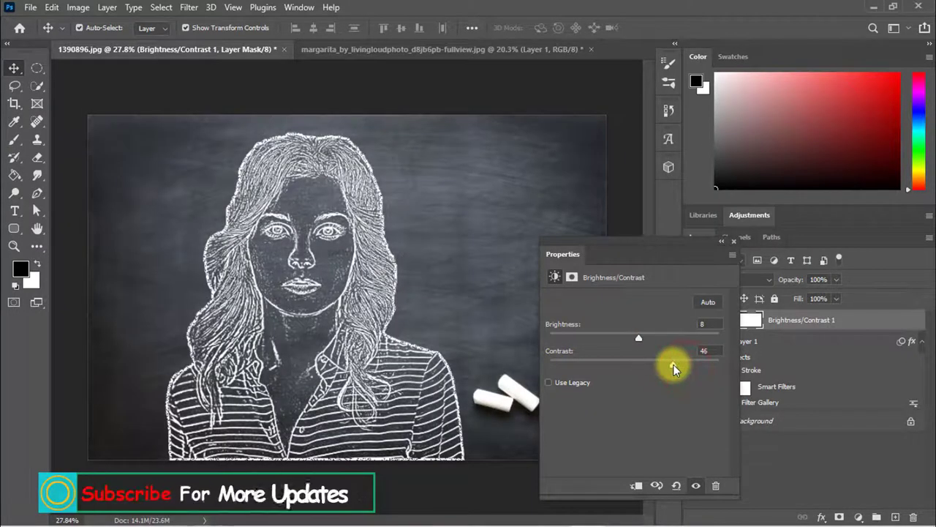
left_click_drag(634, 338, 632, 337)
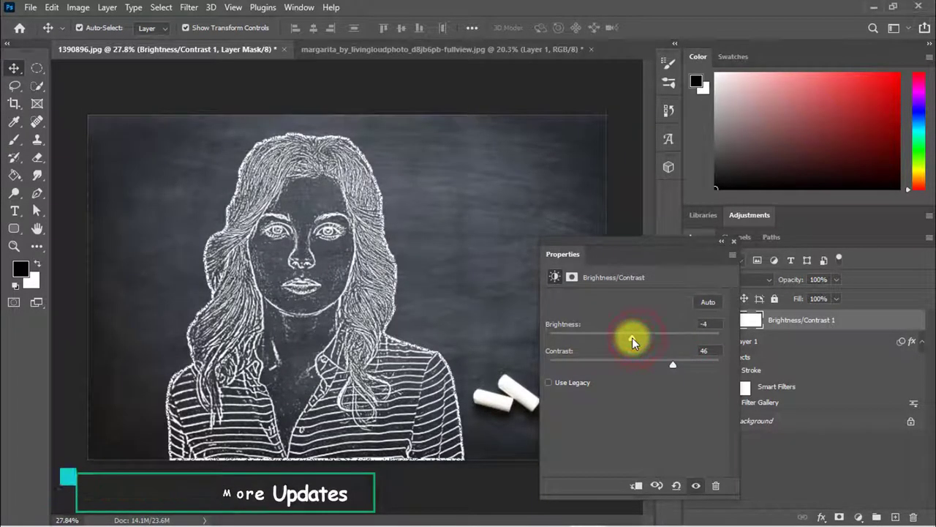
- Close the adjustment settings and test lower opacity on the chalk portrait layer
left_click(735, 243)
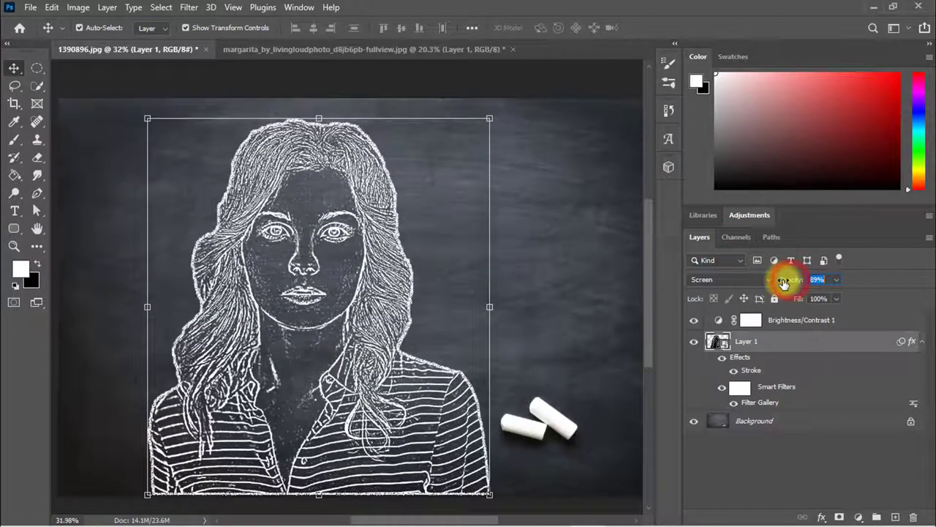
mouse_move(784, 283)
left_mouse_down()
mouse_move(762, 280)
mouse_move(888, 271)
left_mouse_up()
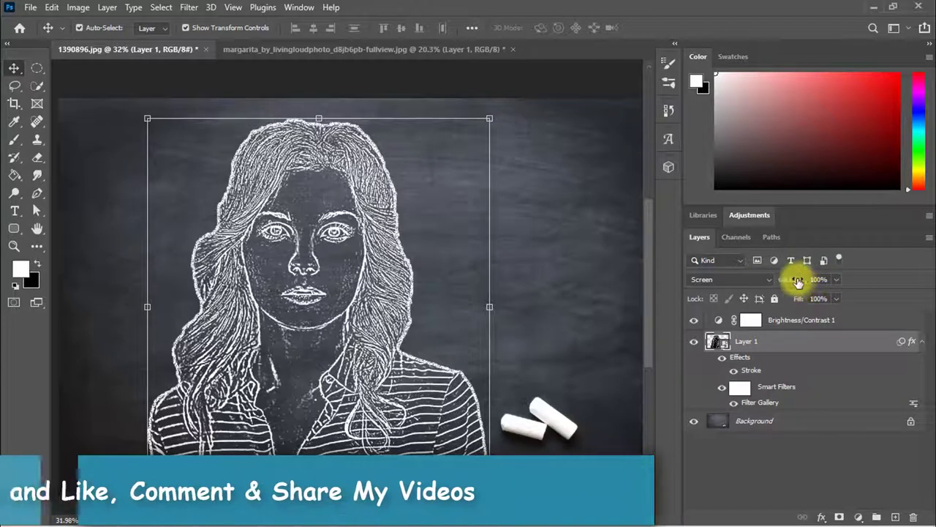
left_click(341, 255)
key("ctrl+Tab")
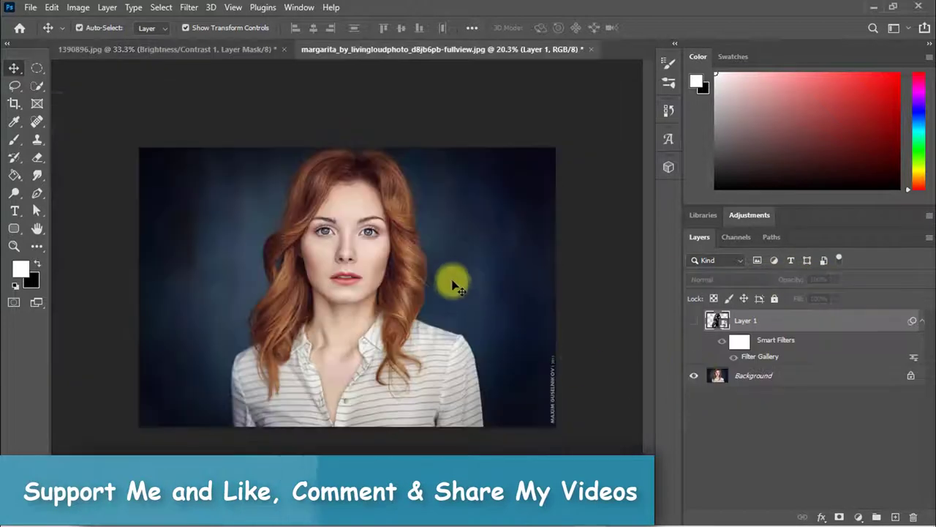
left_click(192, 49)
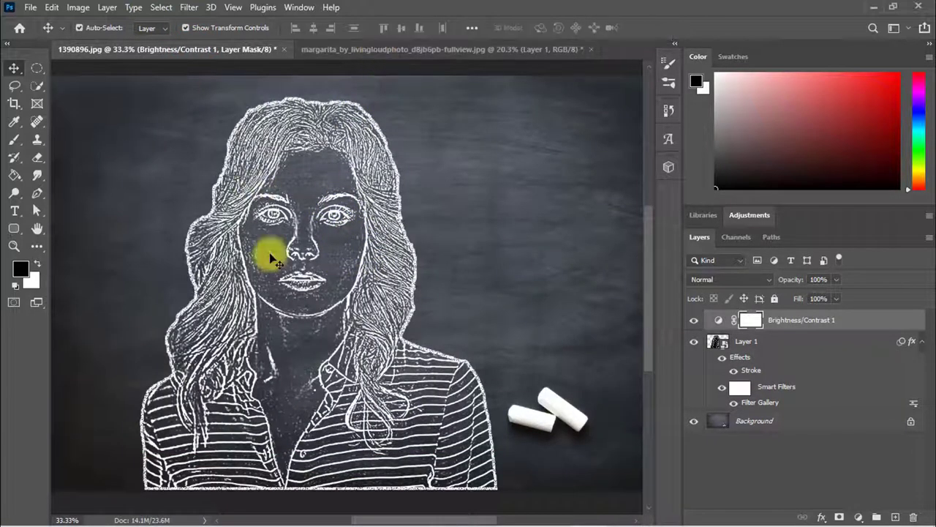
left_click(369, 49)
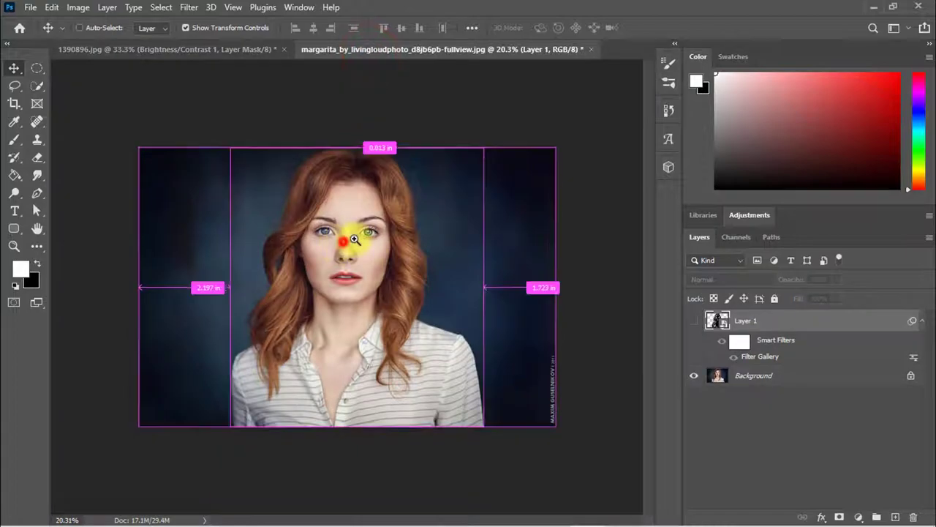
scroll(377, 242, "up", 3)
left_click(229, 50)
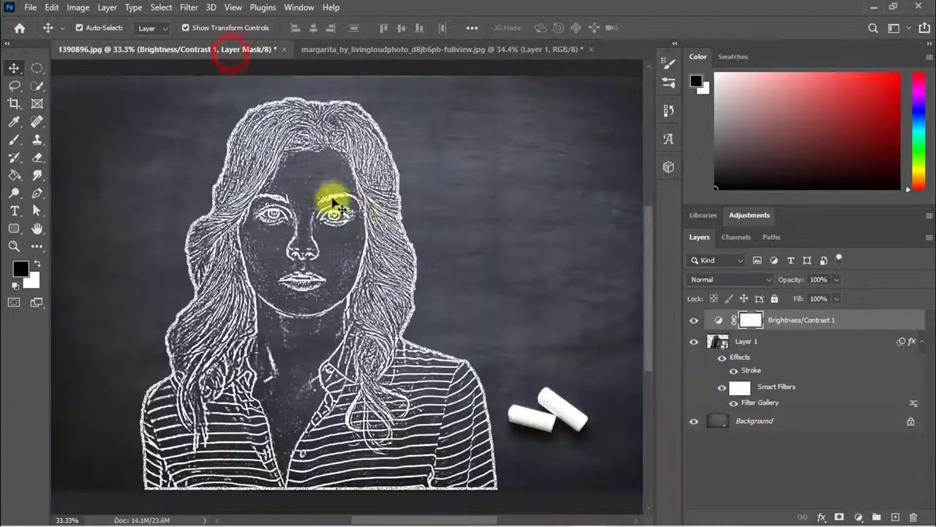
left_click_drag(293, 227, 305, 226)
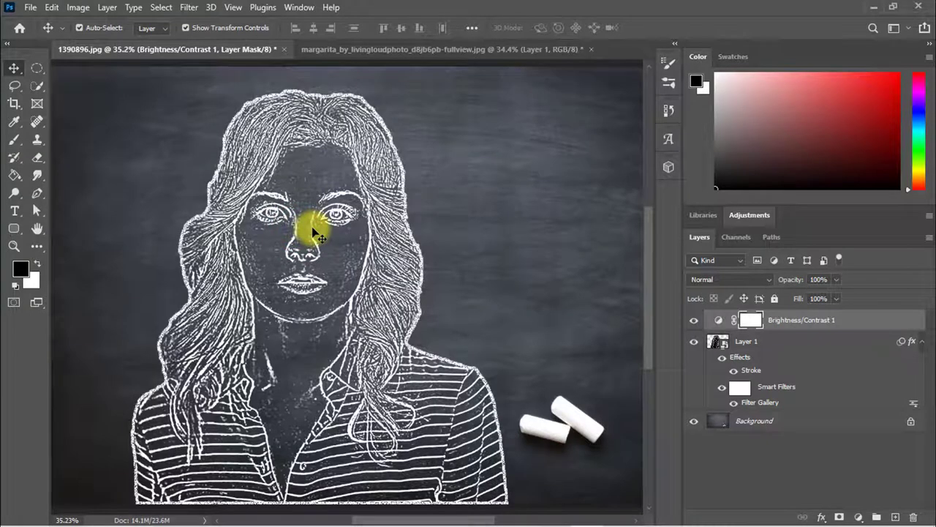